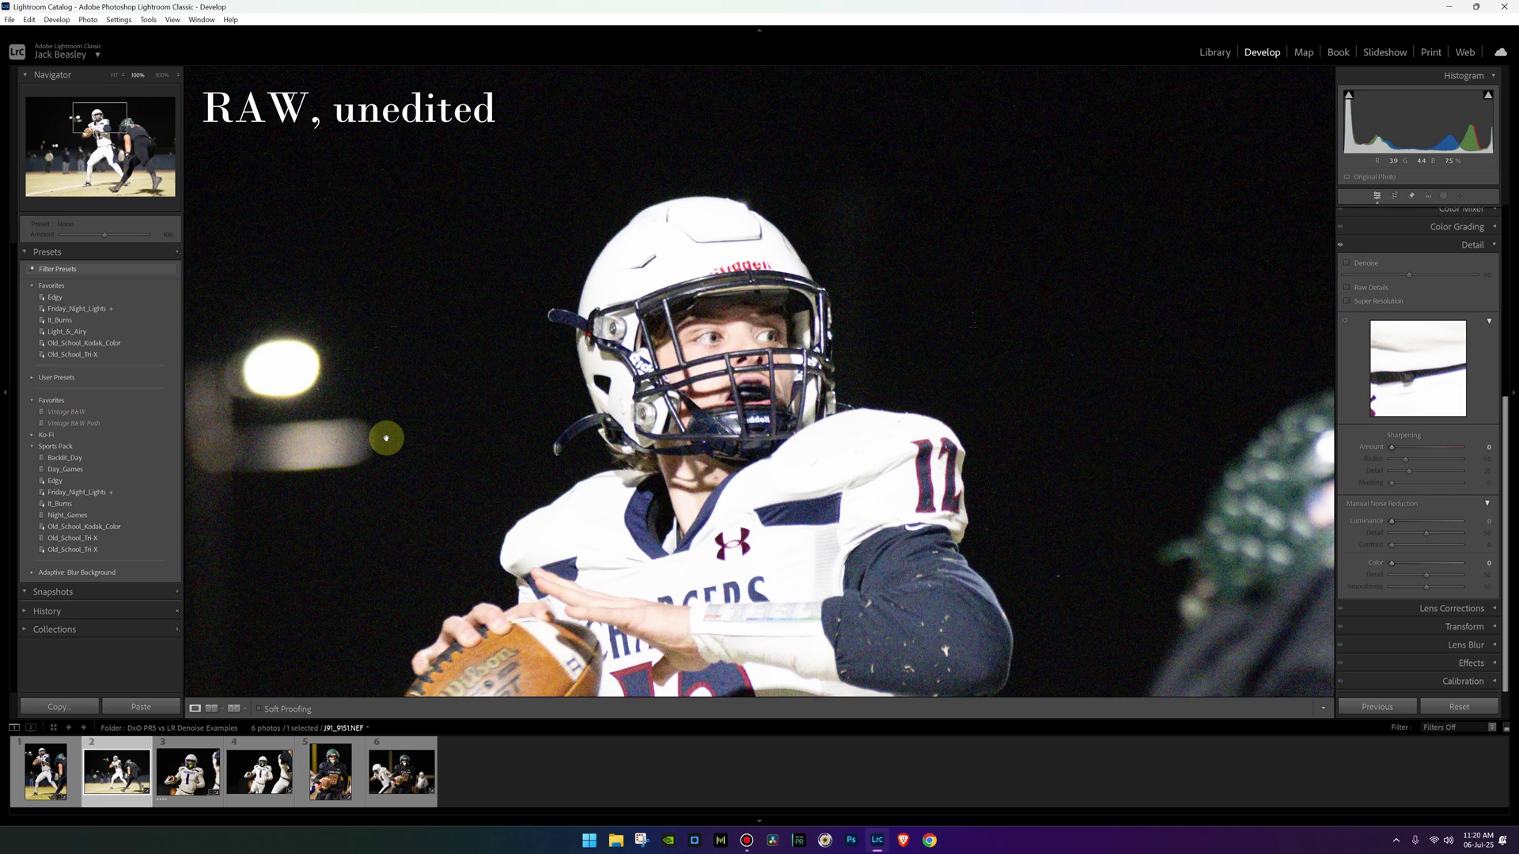
- View the DxO PureRAW 5 quarterback photo, then its unedited RAW NEF version
click(43, 779)
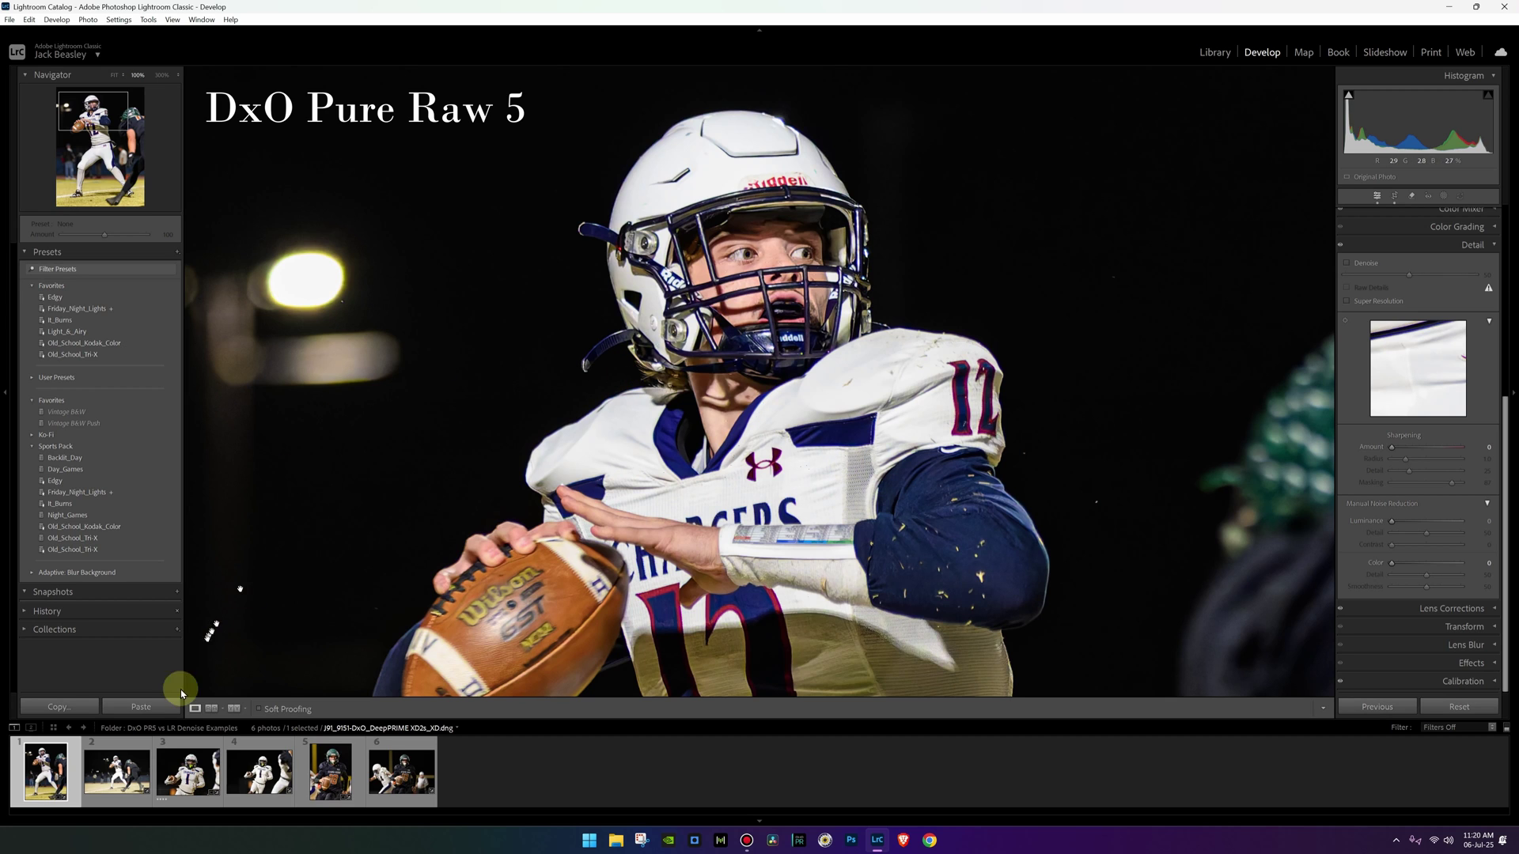
click(117, 771)
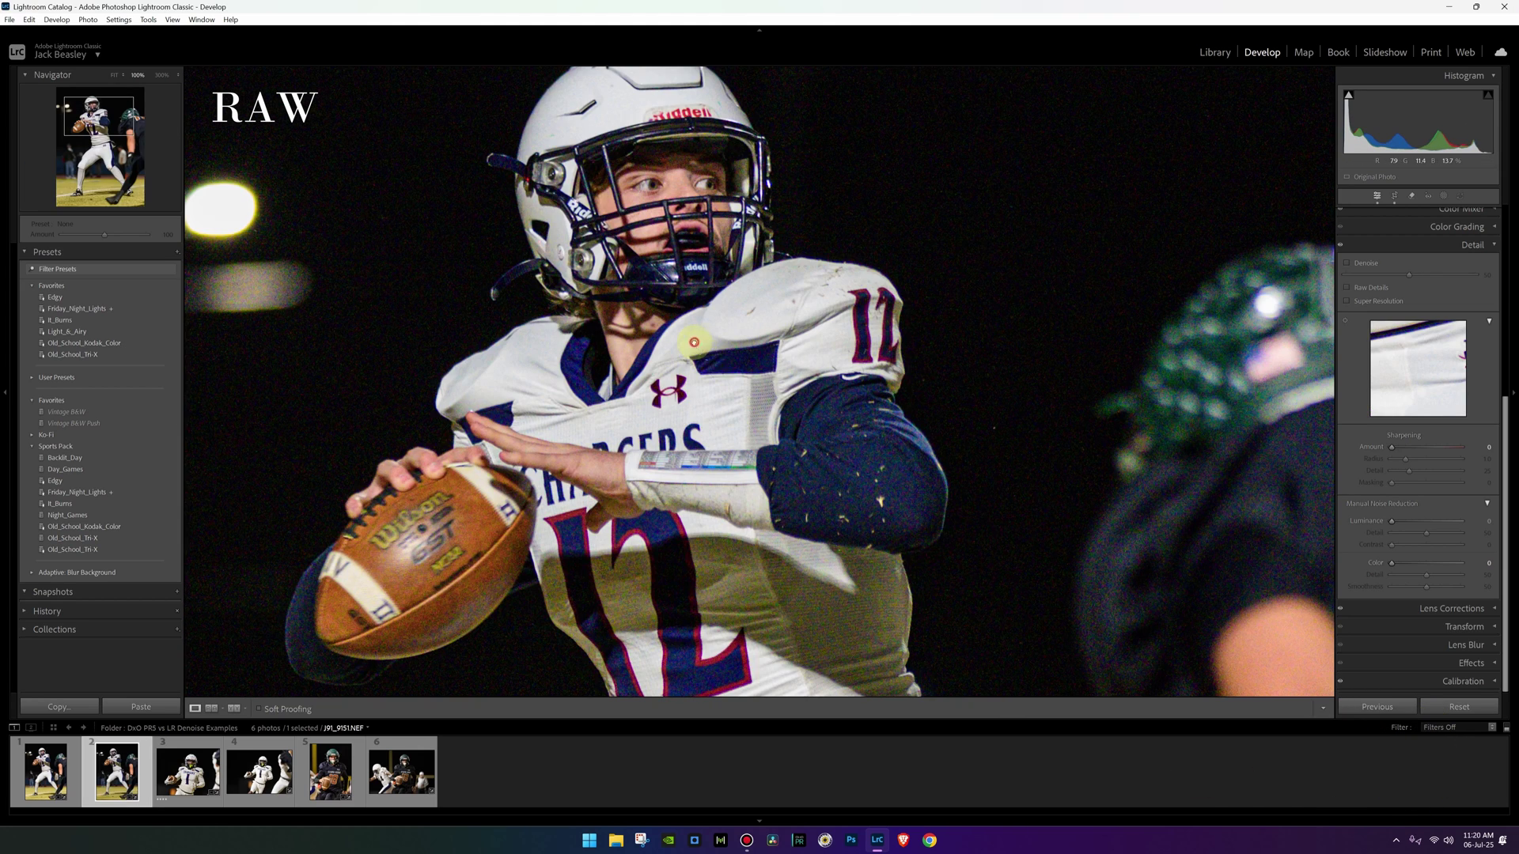
- Tick Denoise in the Detail panel to run AI Denoise on the RAW NEF quarterback photo
drag(694, 342, 745, 424)
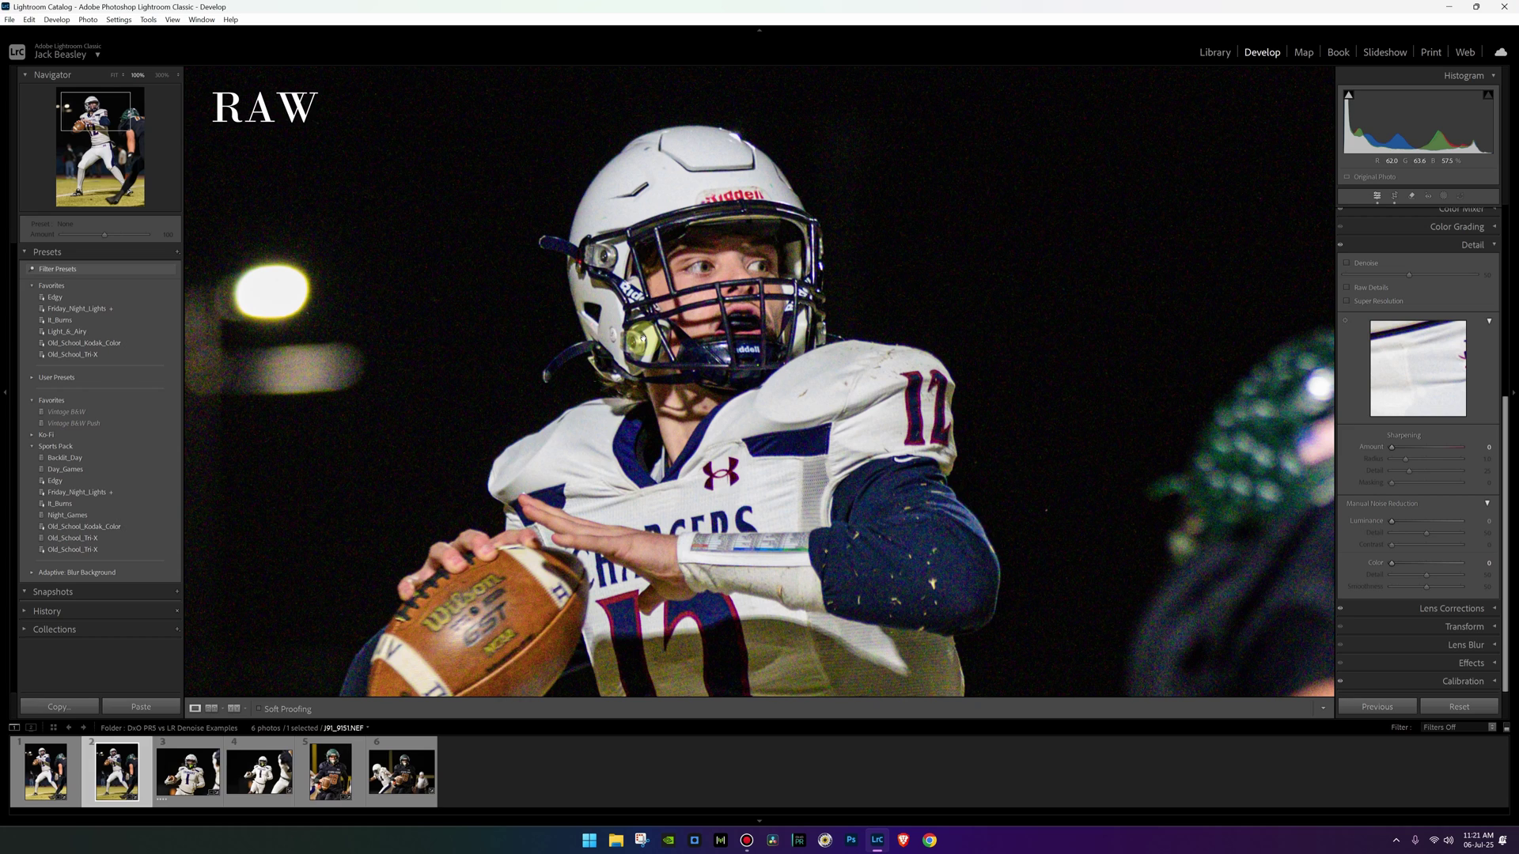
drag(1504, 443, 1509, 237)
drag(1424, 335, 1422, 348)
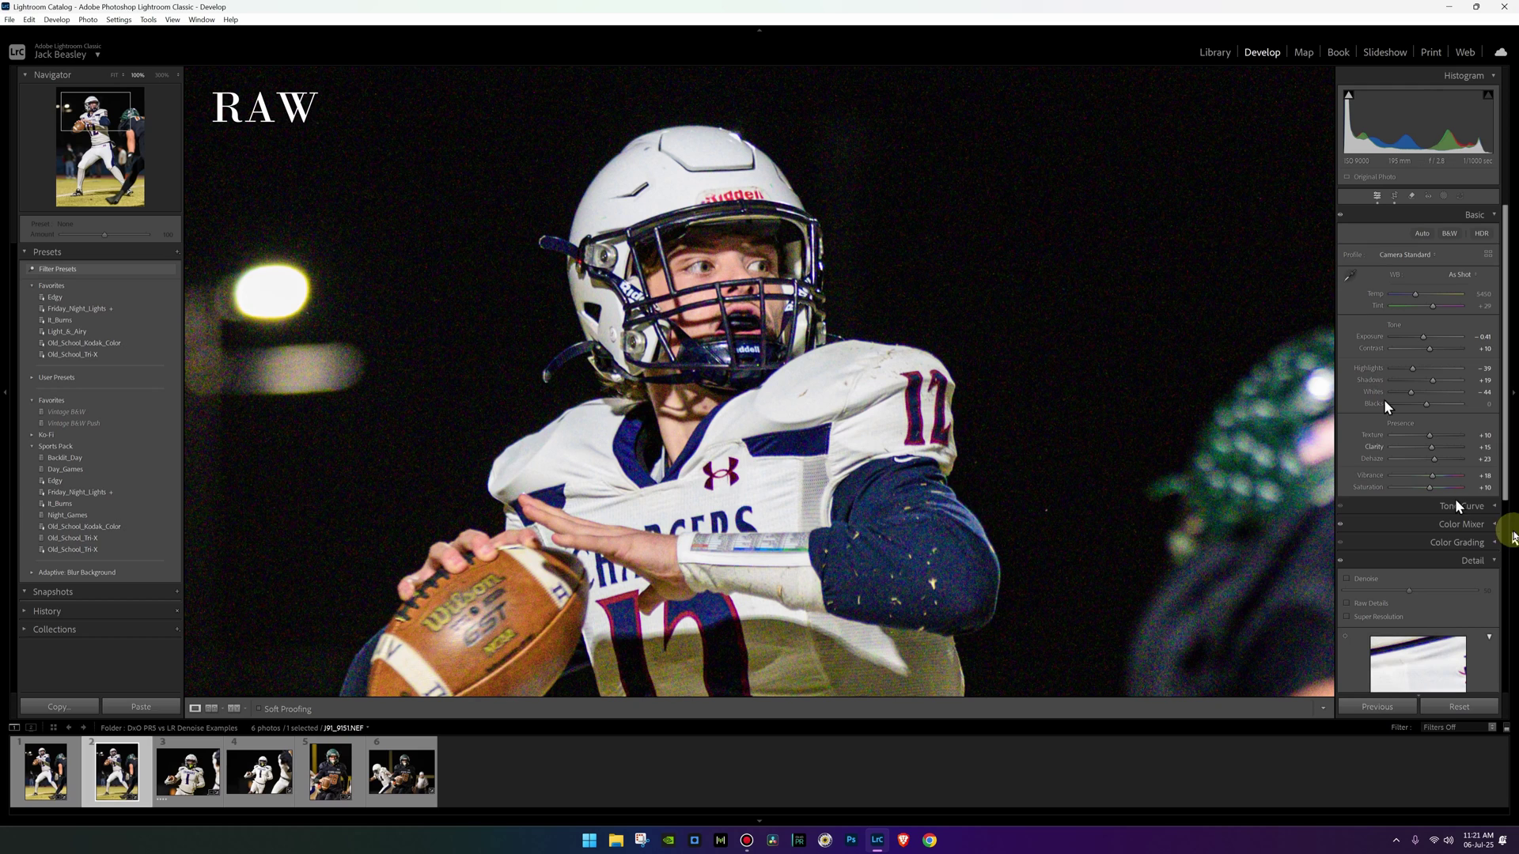
drag(1505, 415, 1495, 583)
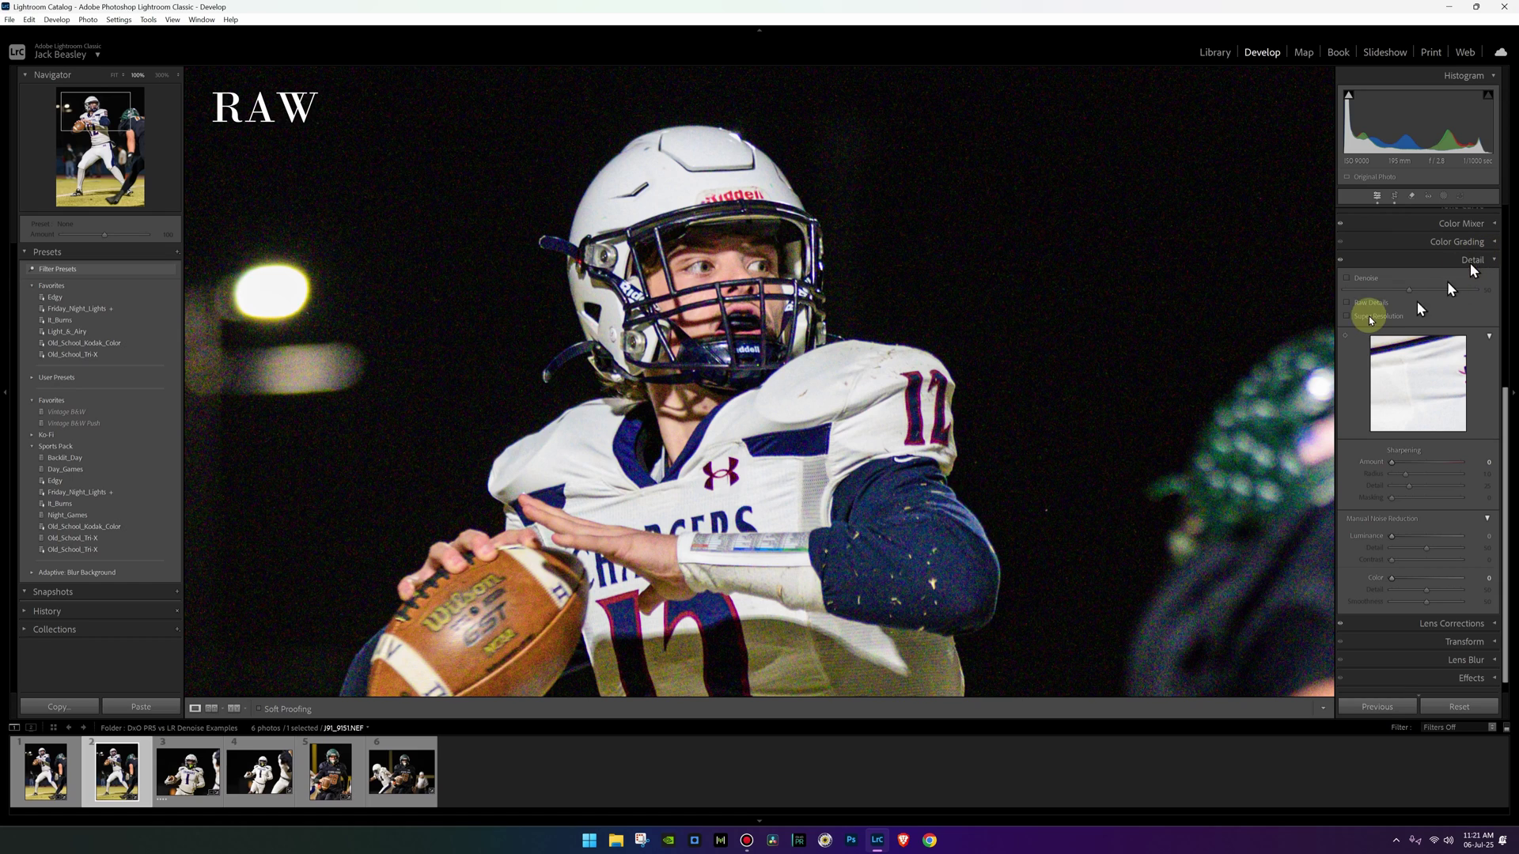
click(1348, 278)
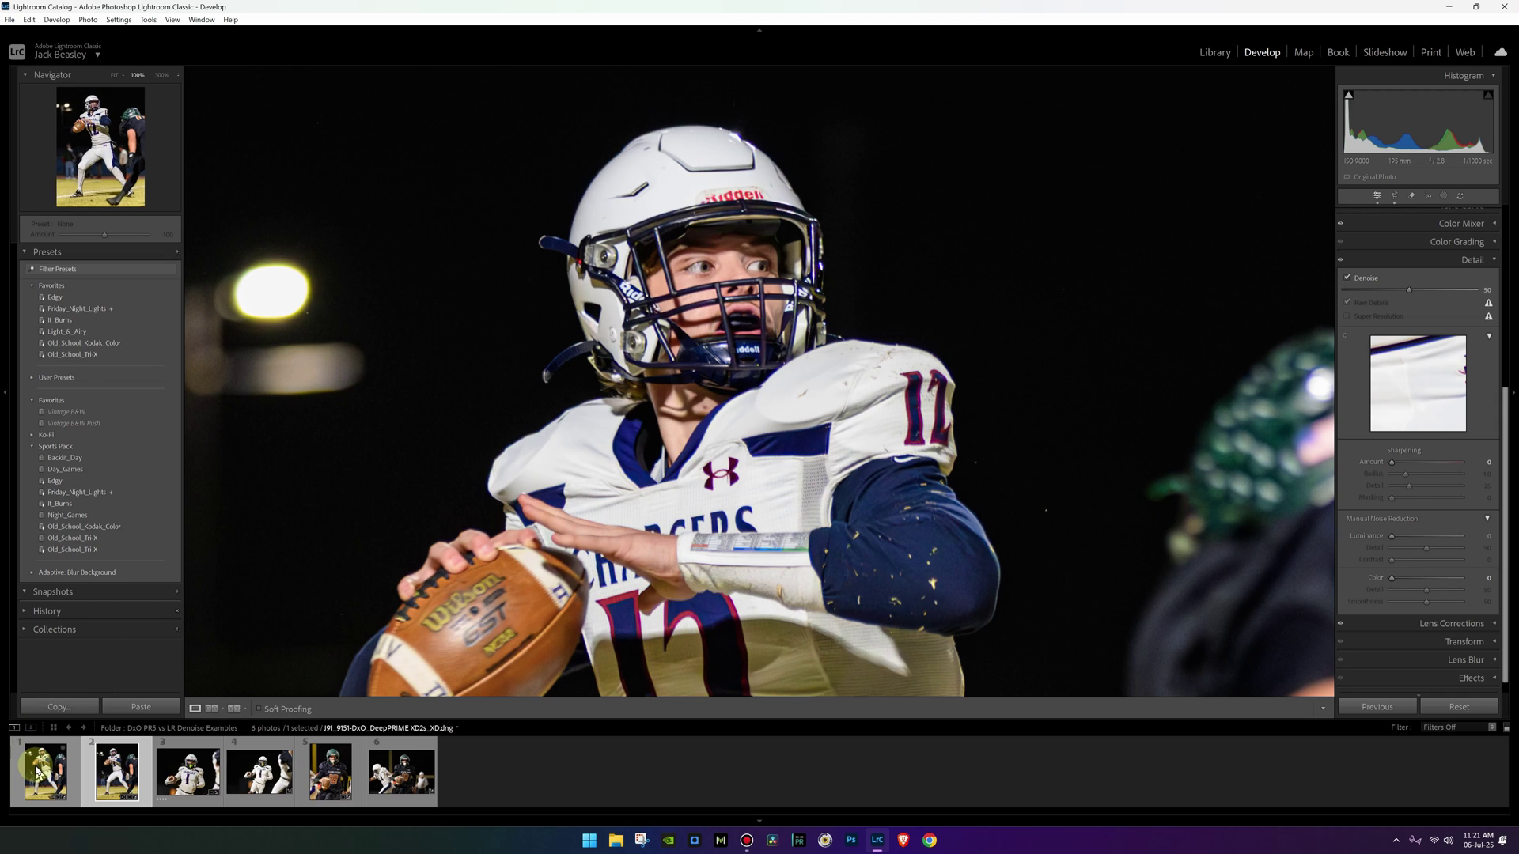
- Give the Denoise NEF sharpening Amount 120 and Masking 83, then compare with the DxO version
click(45, 791)
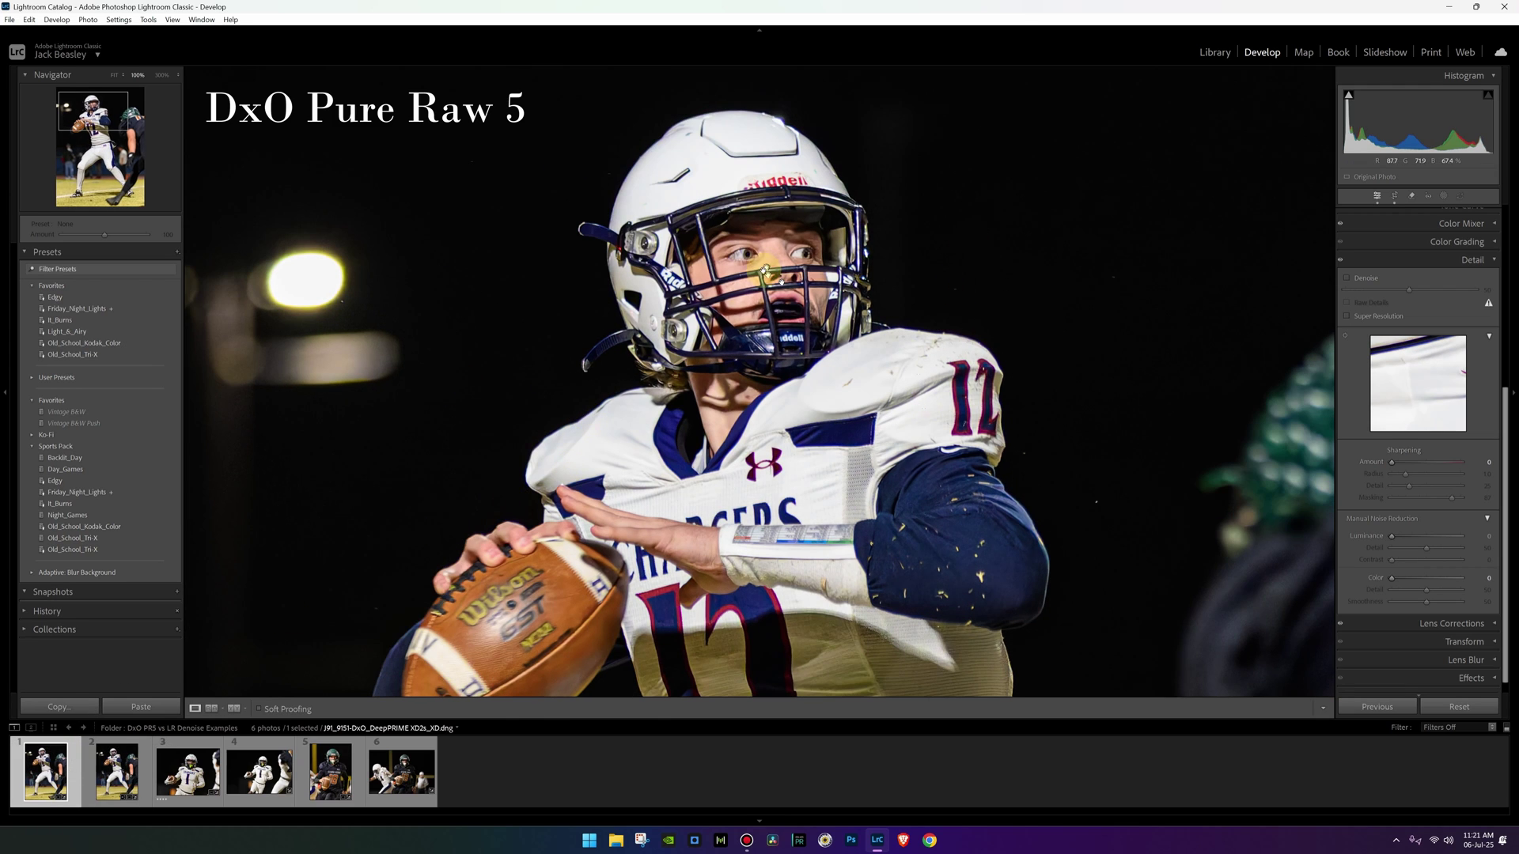
click(117, 771)
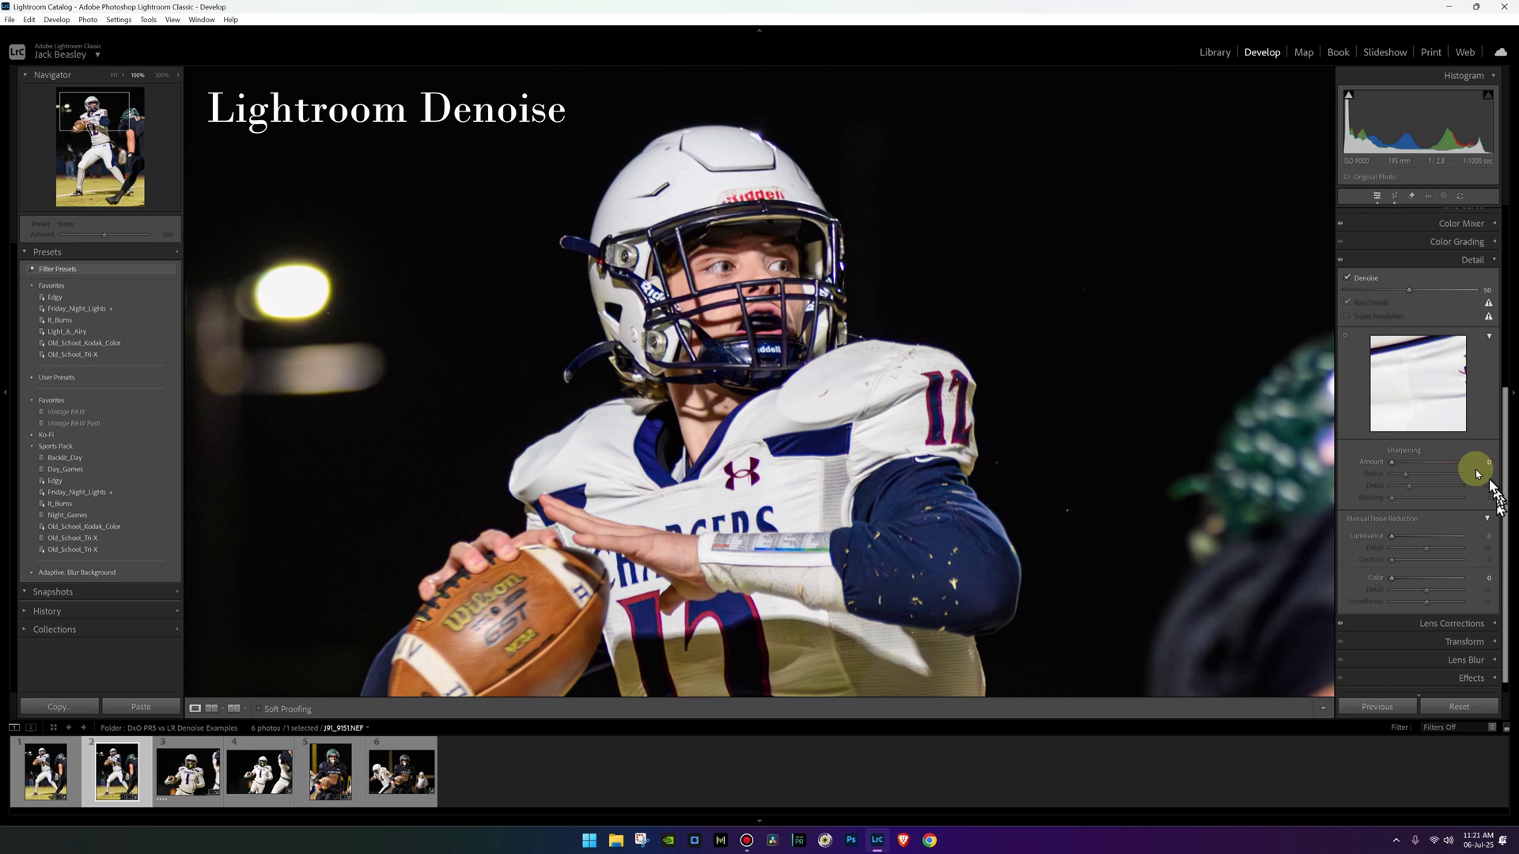
click(1447, 462)
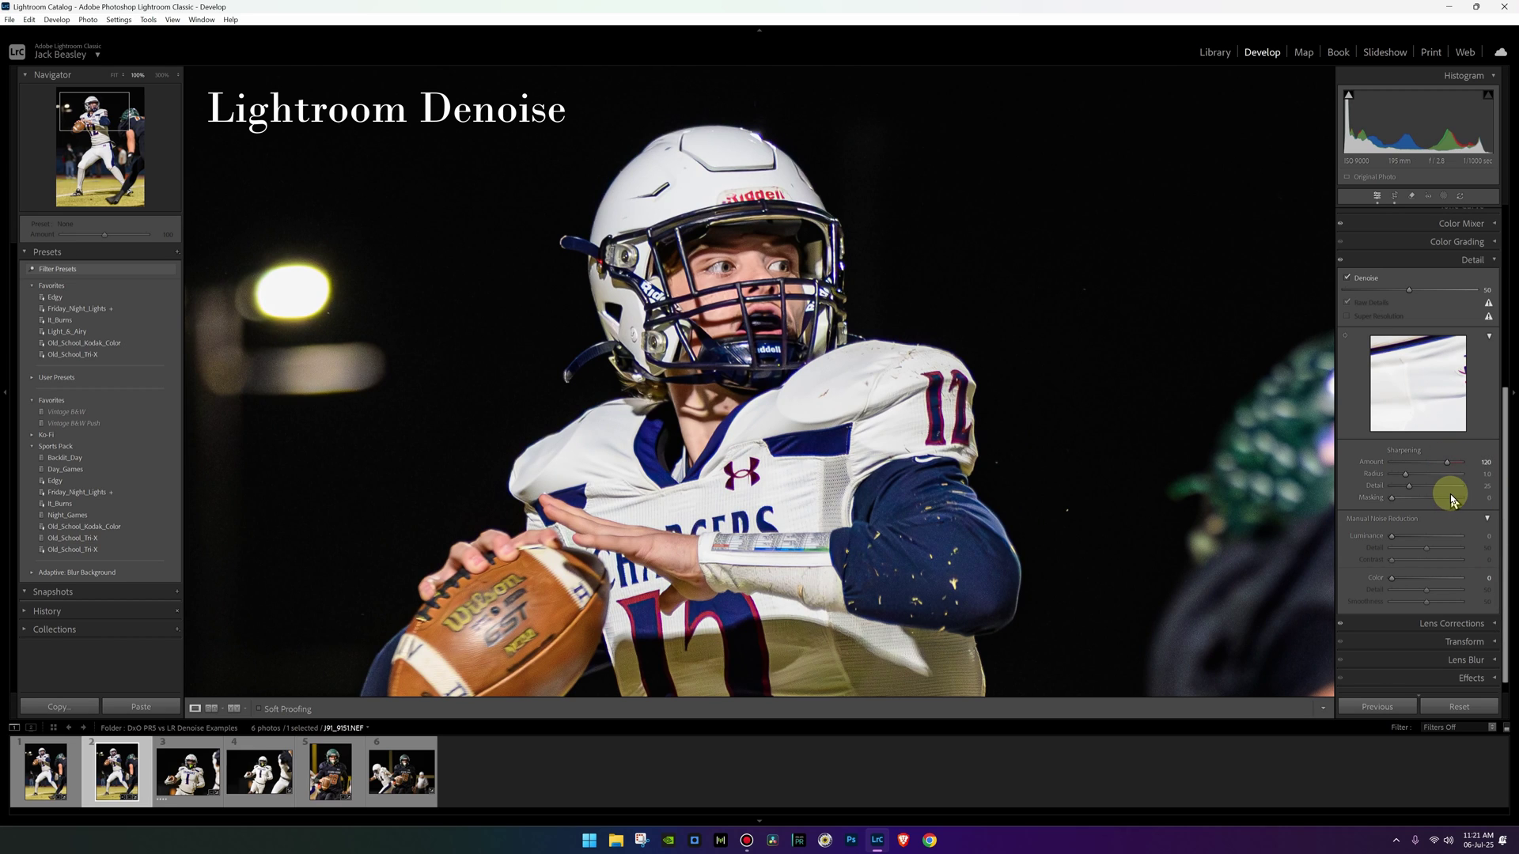
click(1450, 497)
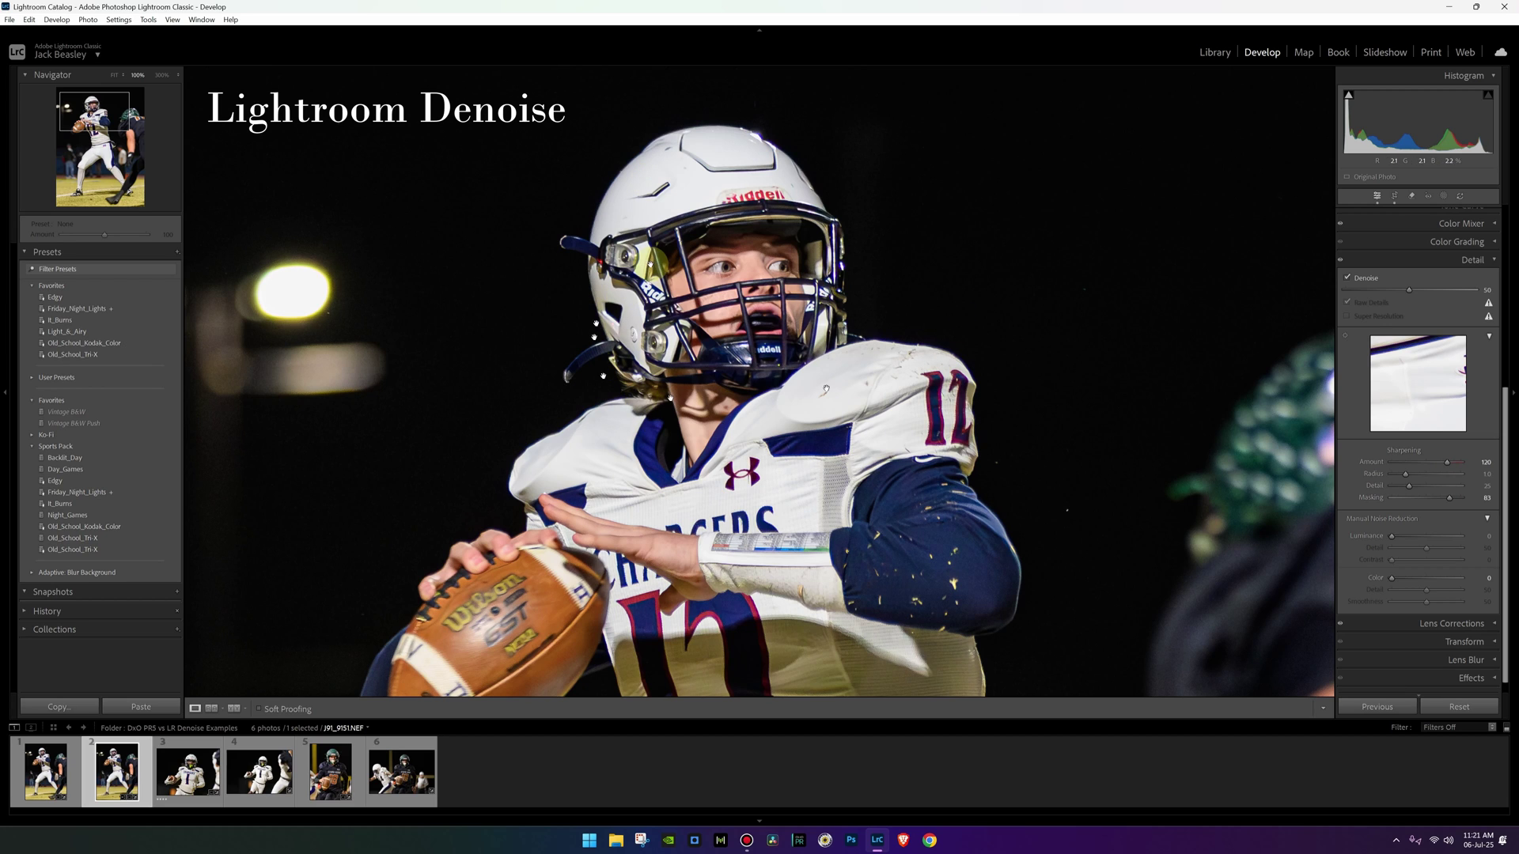
click(56, 750)
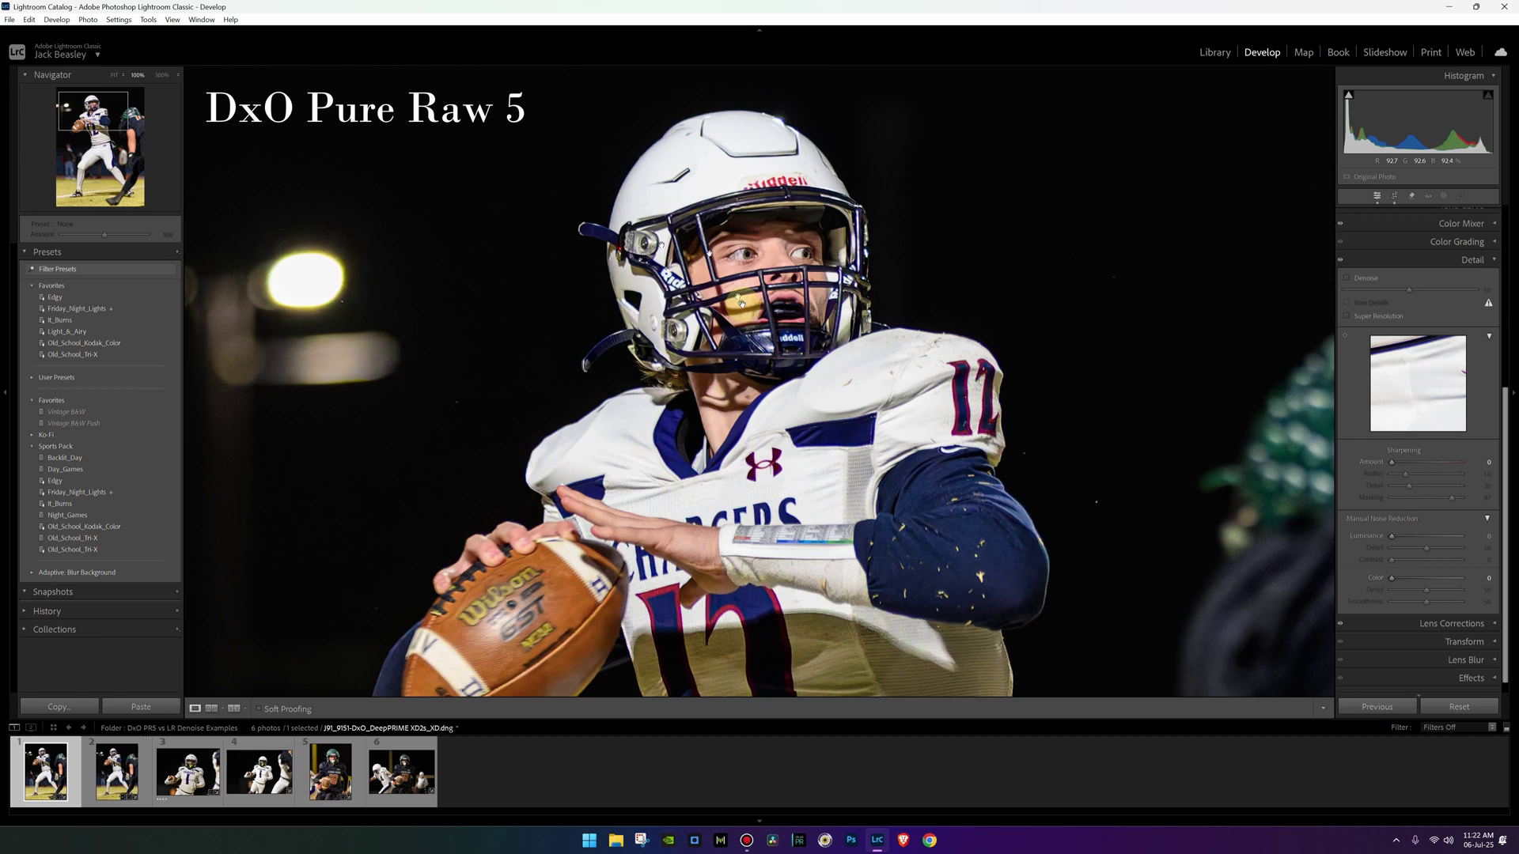
- Switch back to the Lightroom Denoise version of the quarterback photo
click(108, 769)
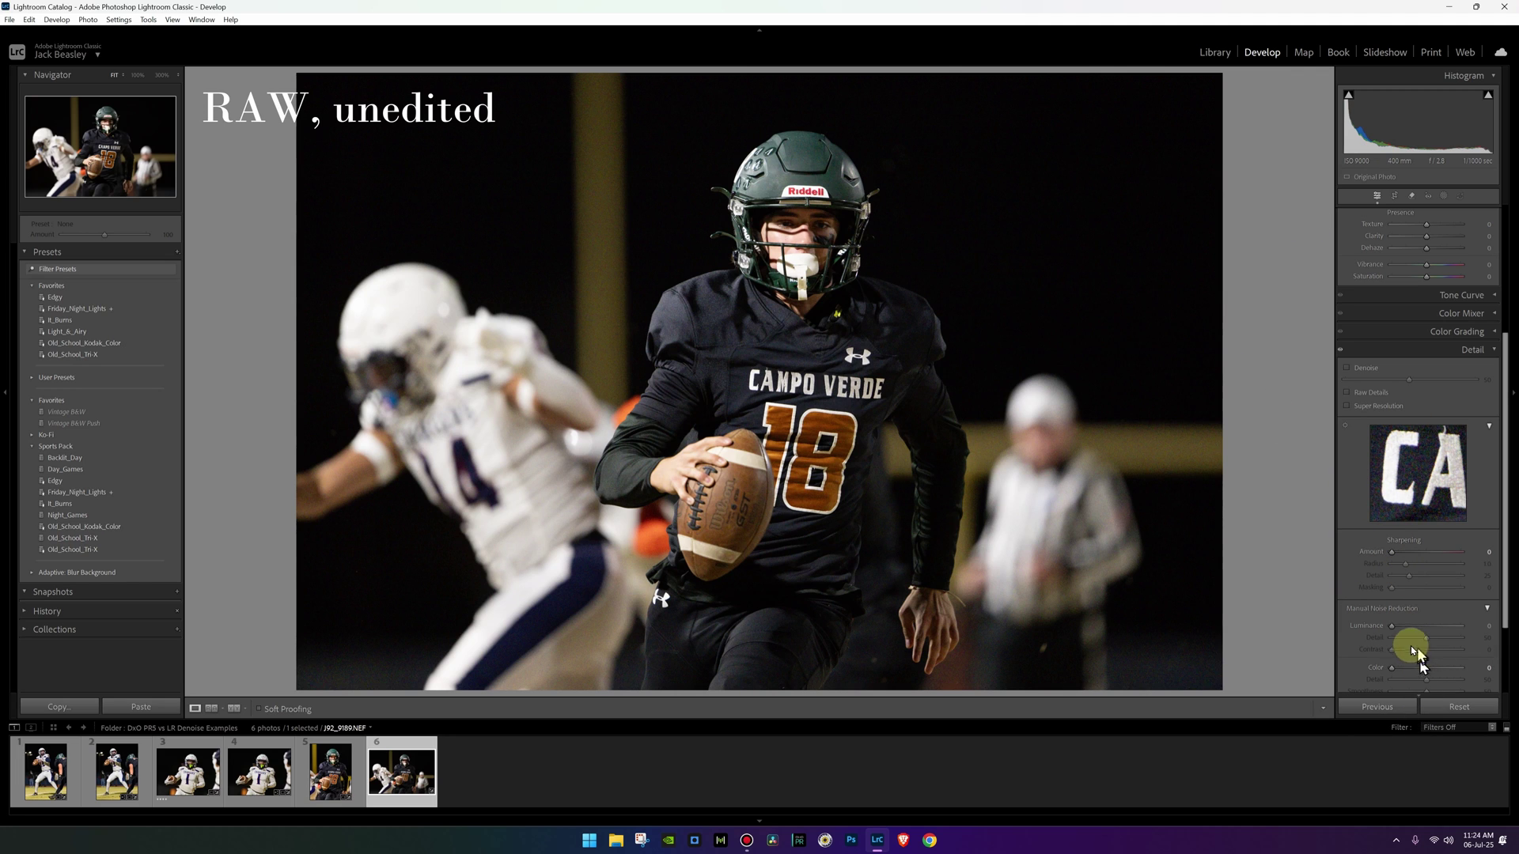
- Zoom to 100% on the quarterback's face and pan across his face, jersey and helmet
click(822, 274)
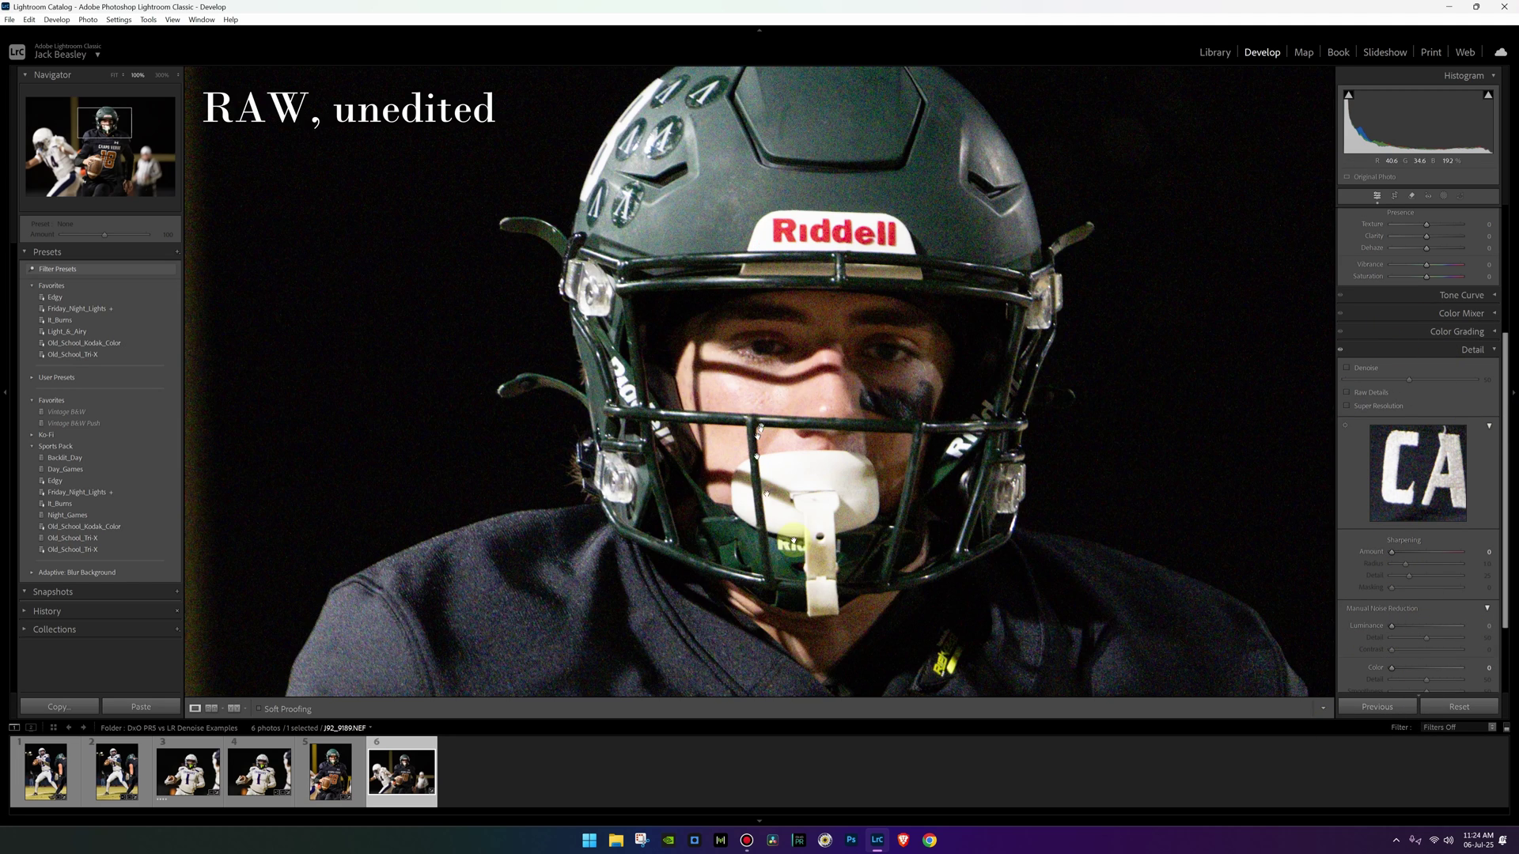
drag(886, 503, 782, 416)
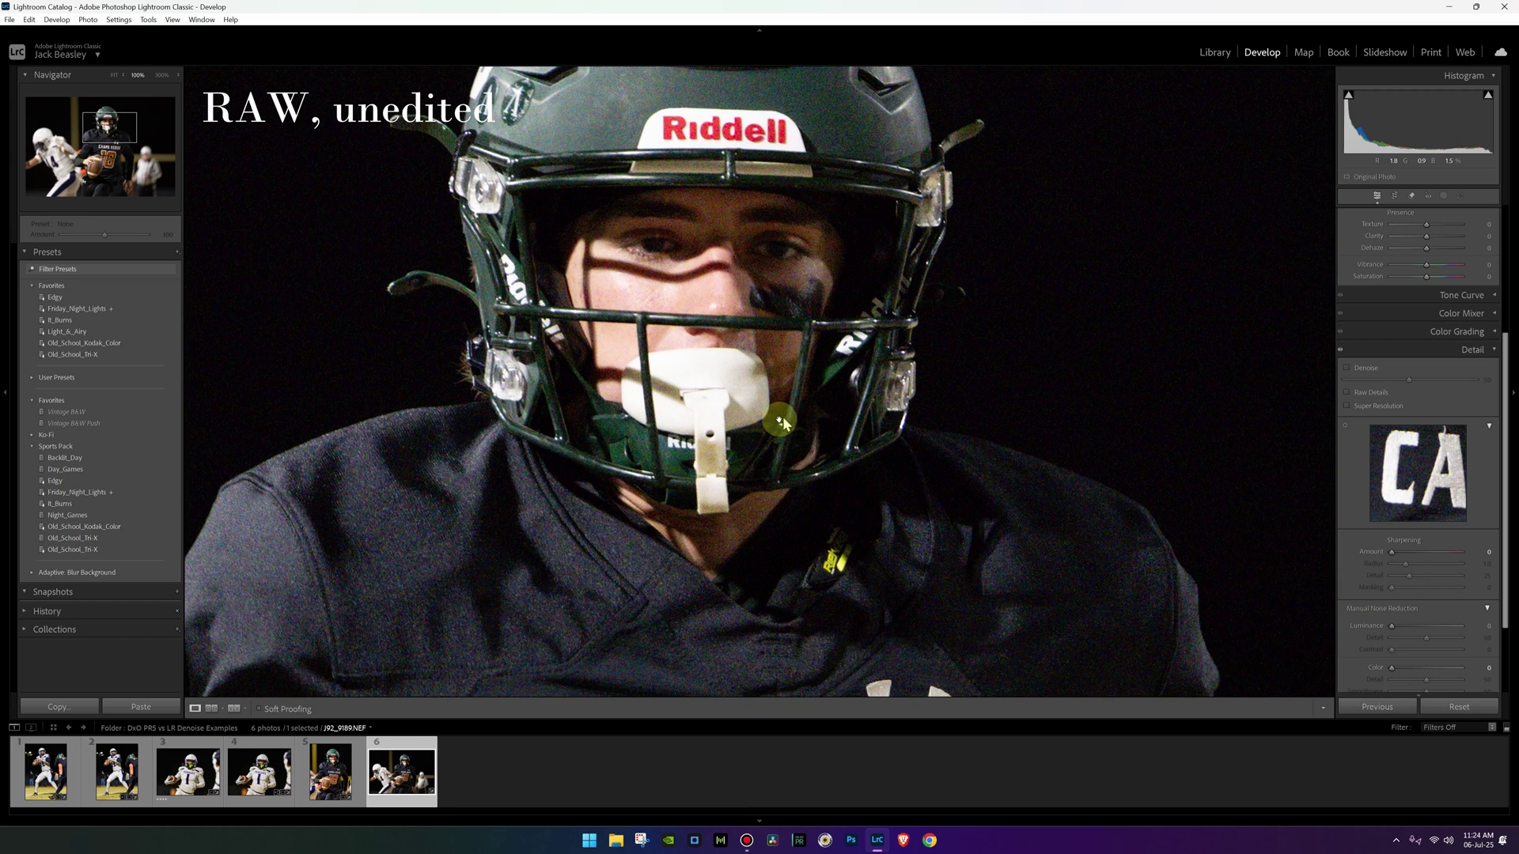
drag(453, 510, 477, 617)
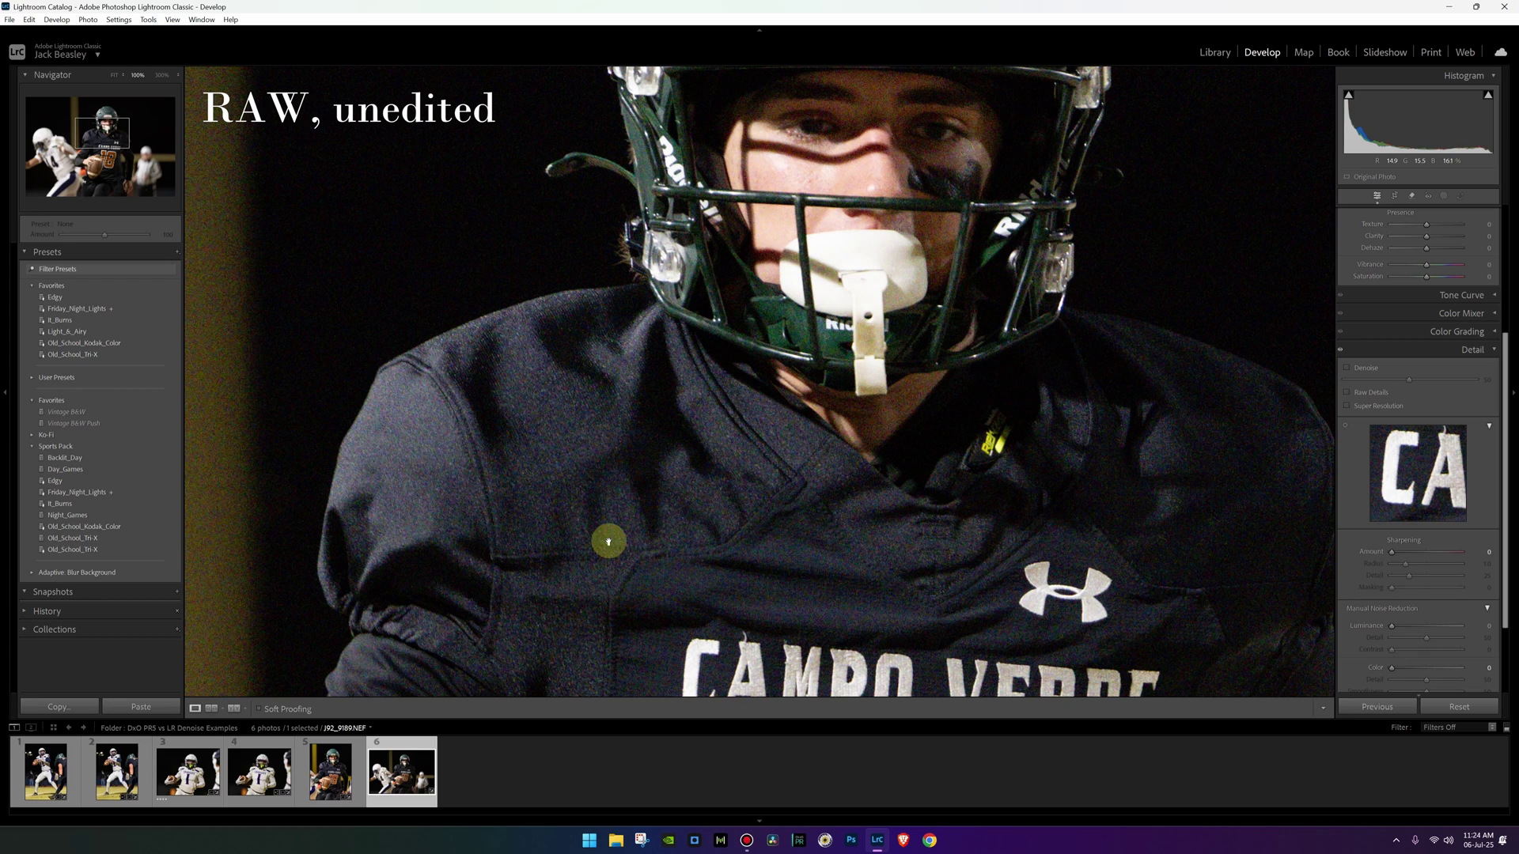
drag(953, 286, 845, 515)
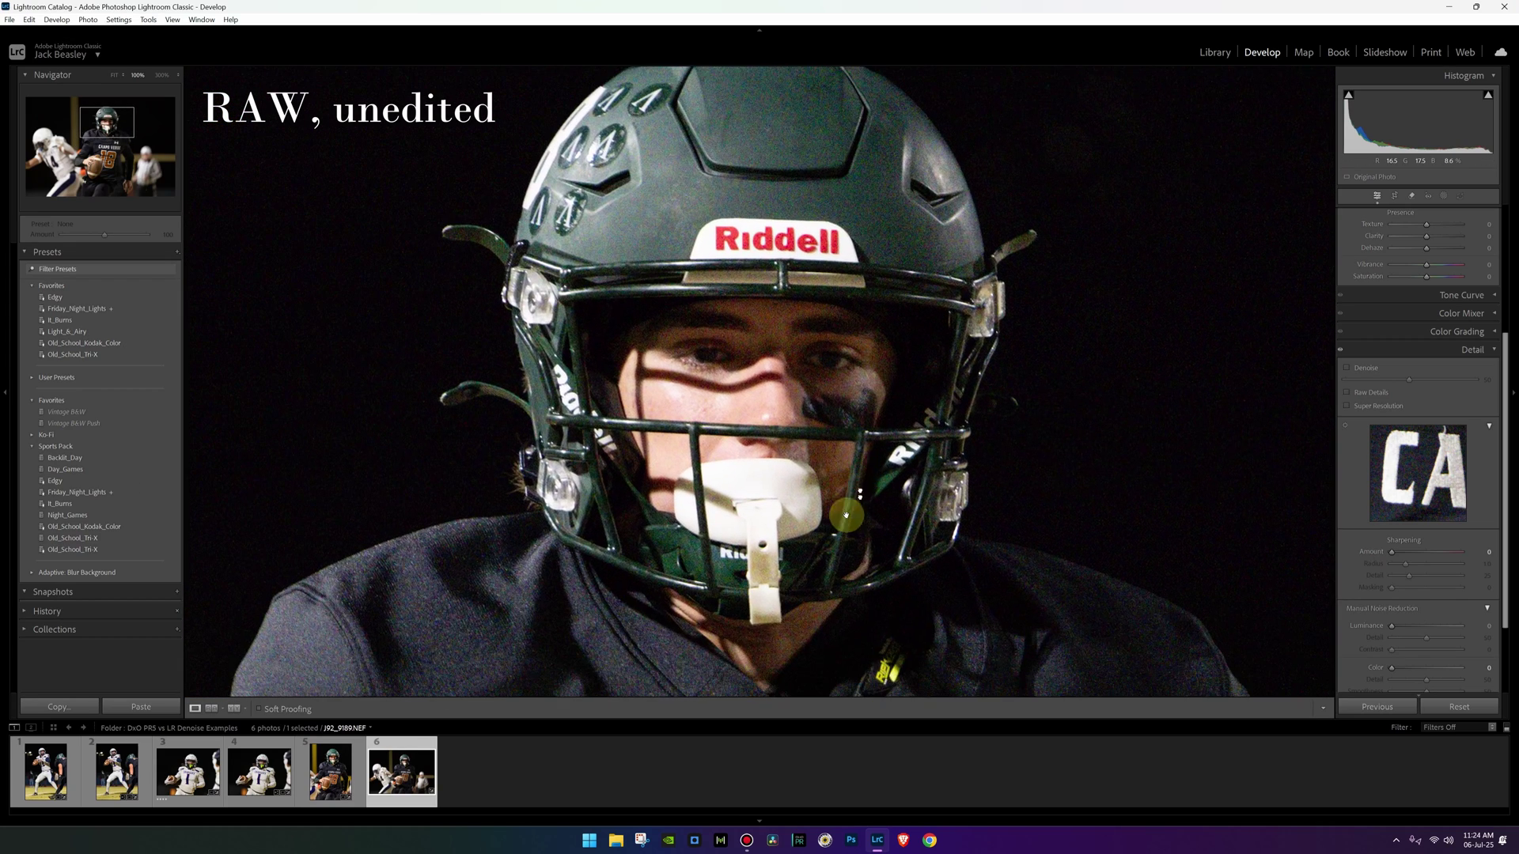
- Compare the DxO PureRAW 5 helmet close-up with the RAW version
click(340, 756)
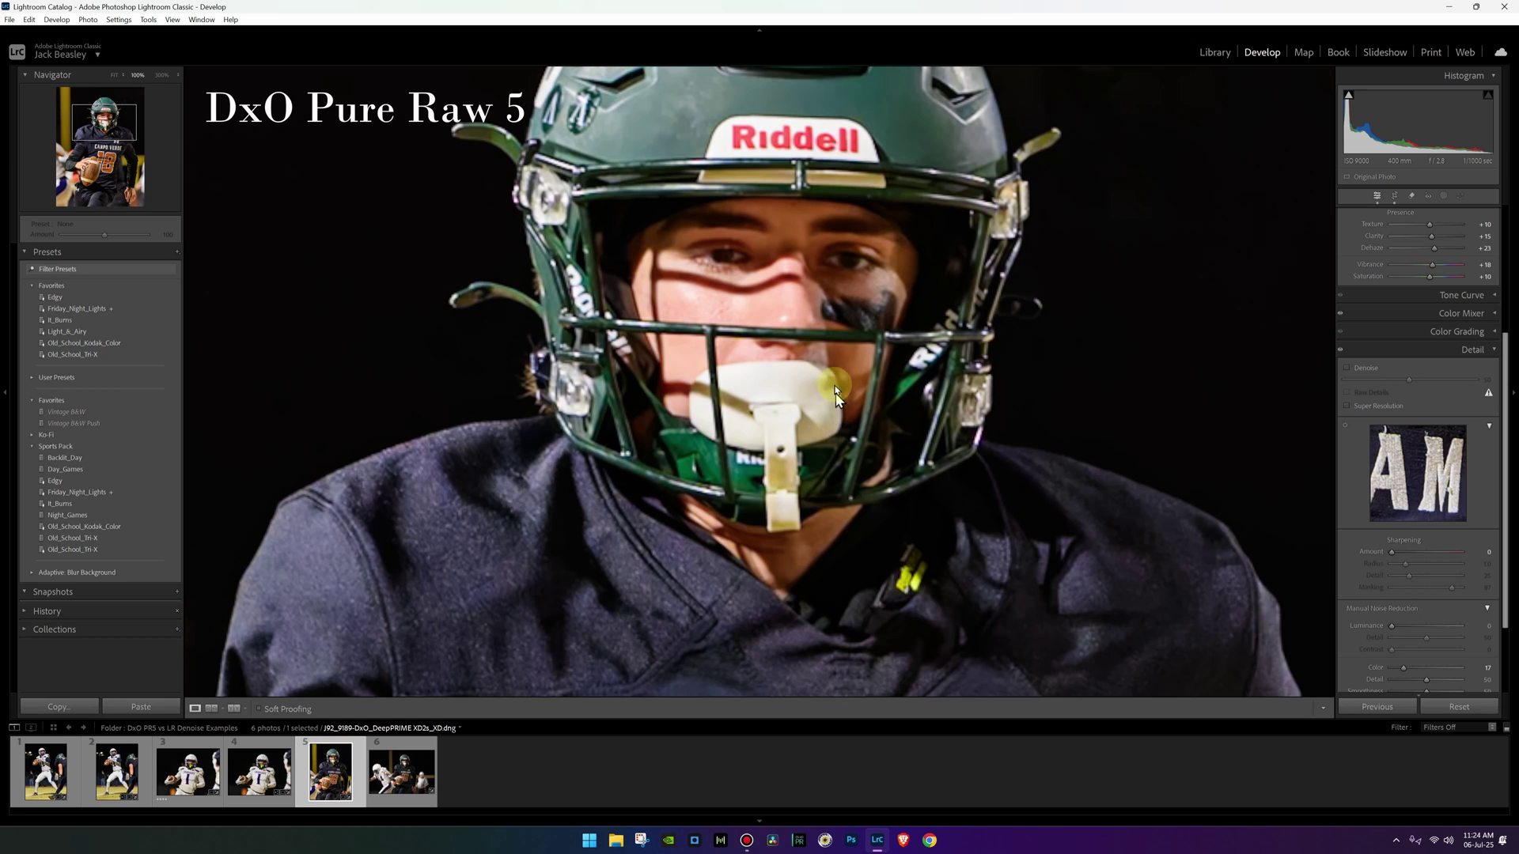
drag(834, 393, 851, 498)
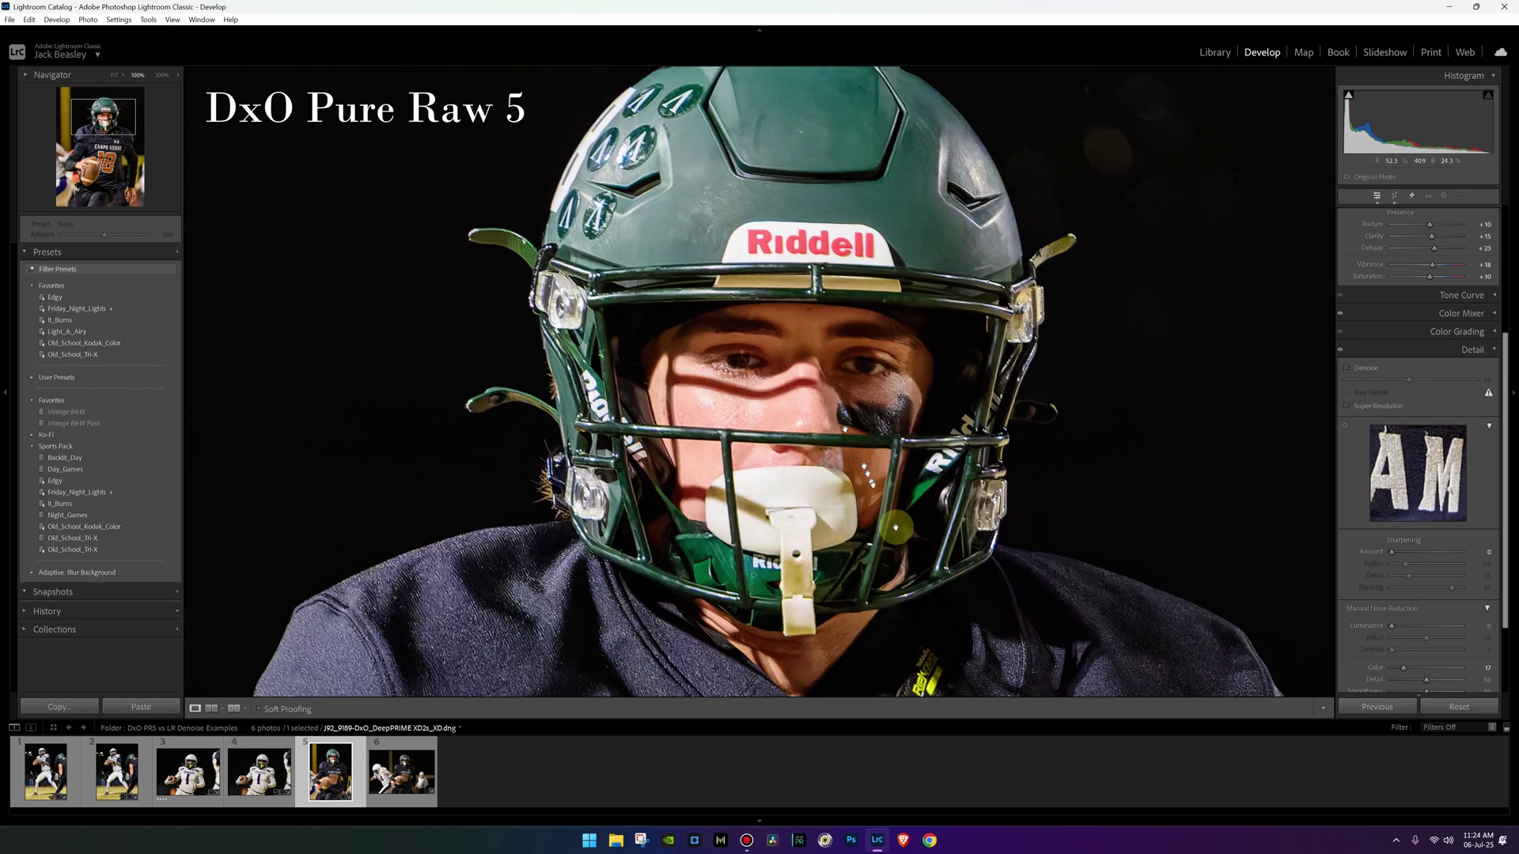
scroll(515, 535, down, 3)
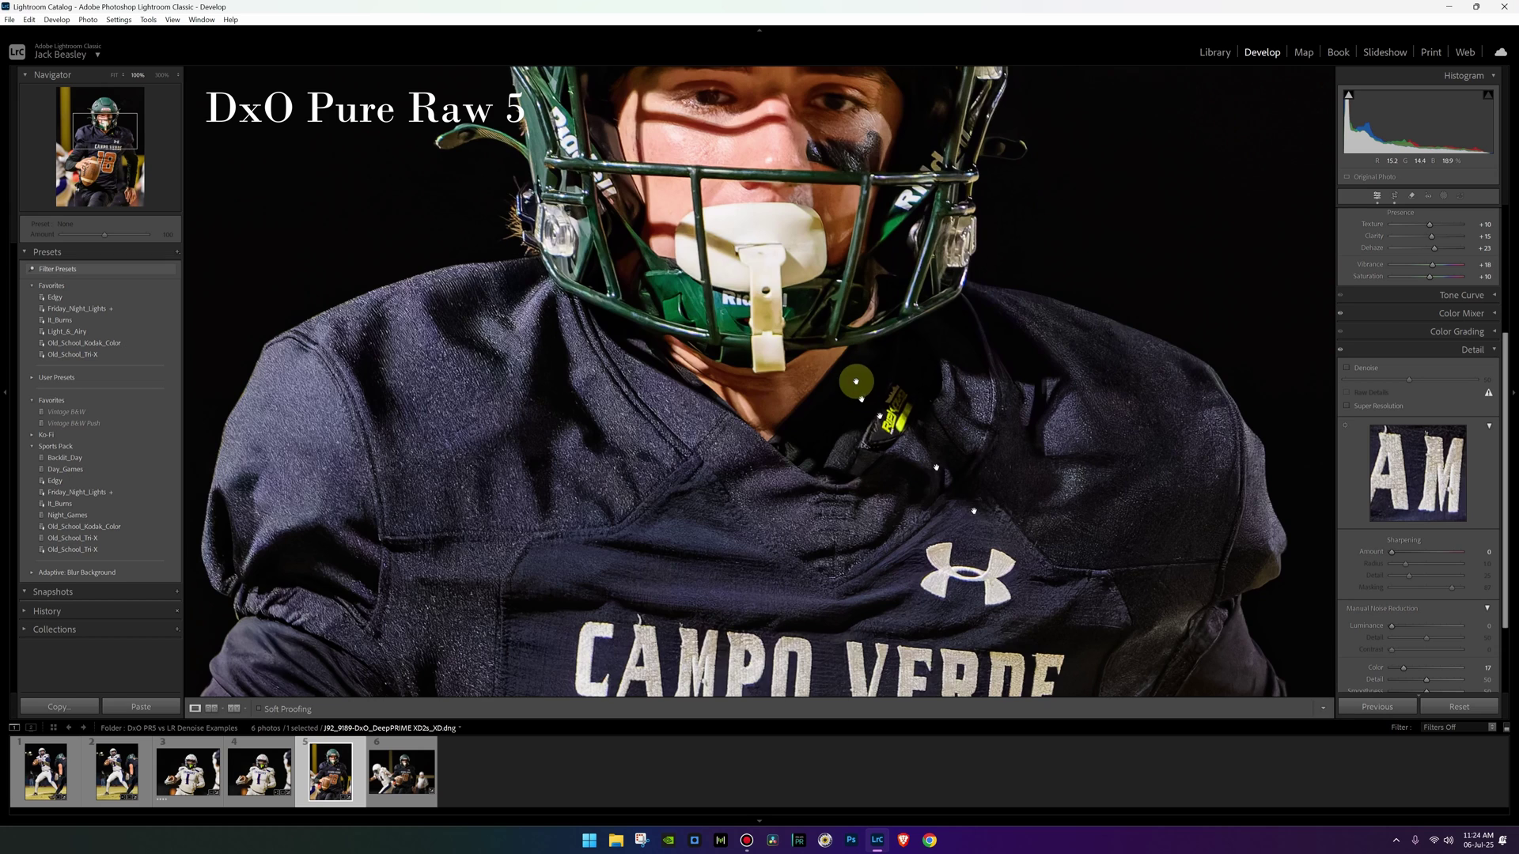
drag(857, 383, 902, 599)
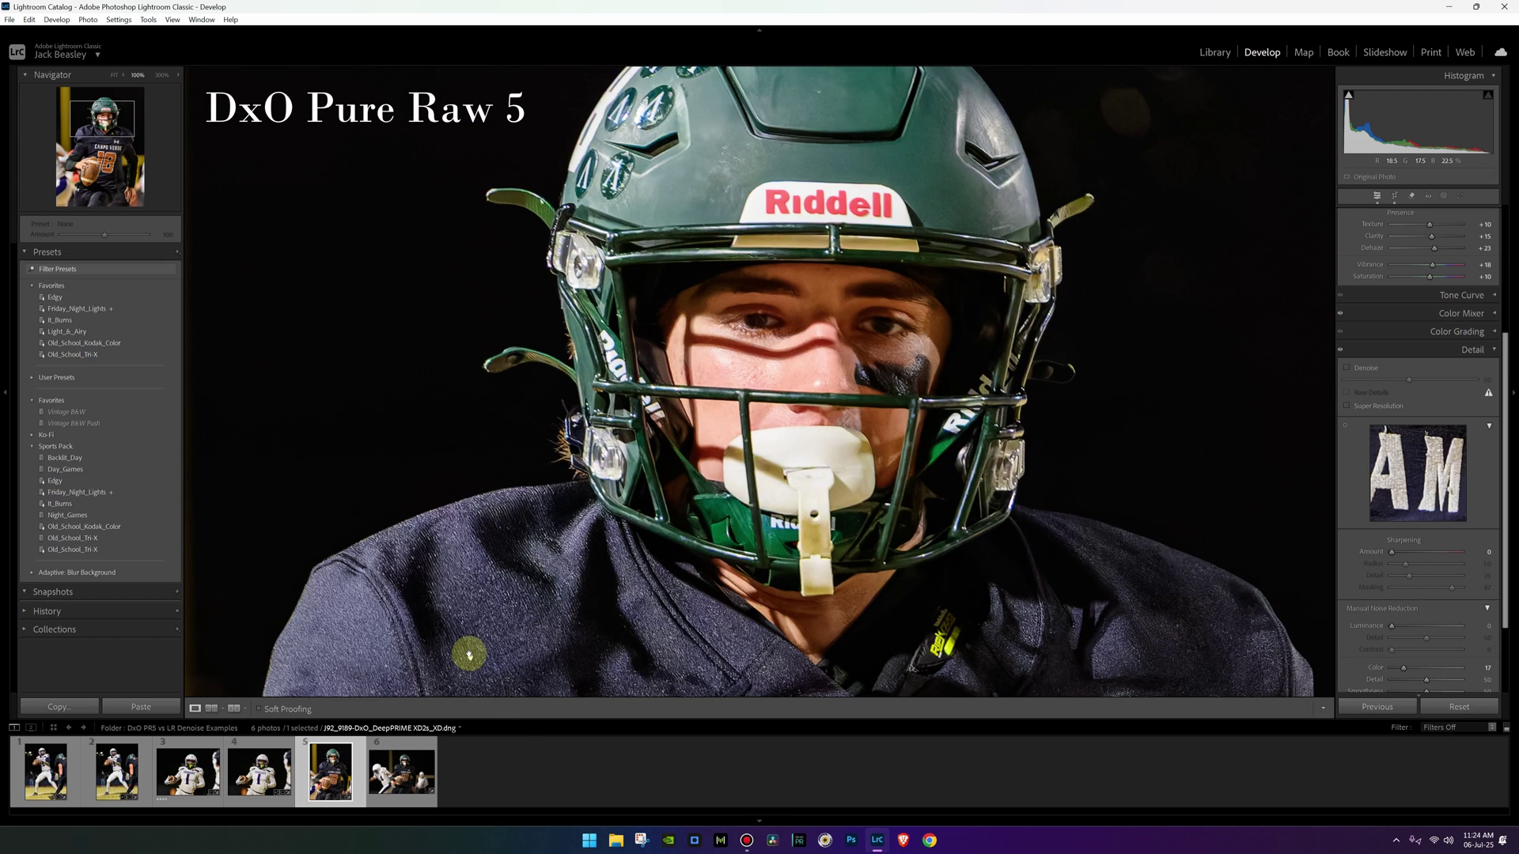
click(400, 774)
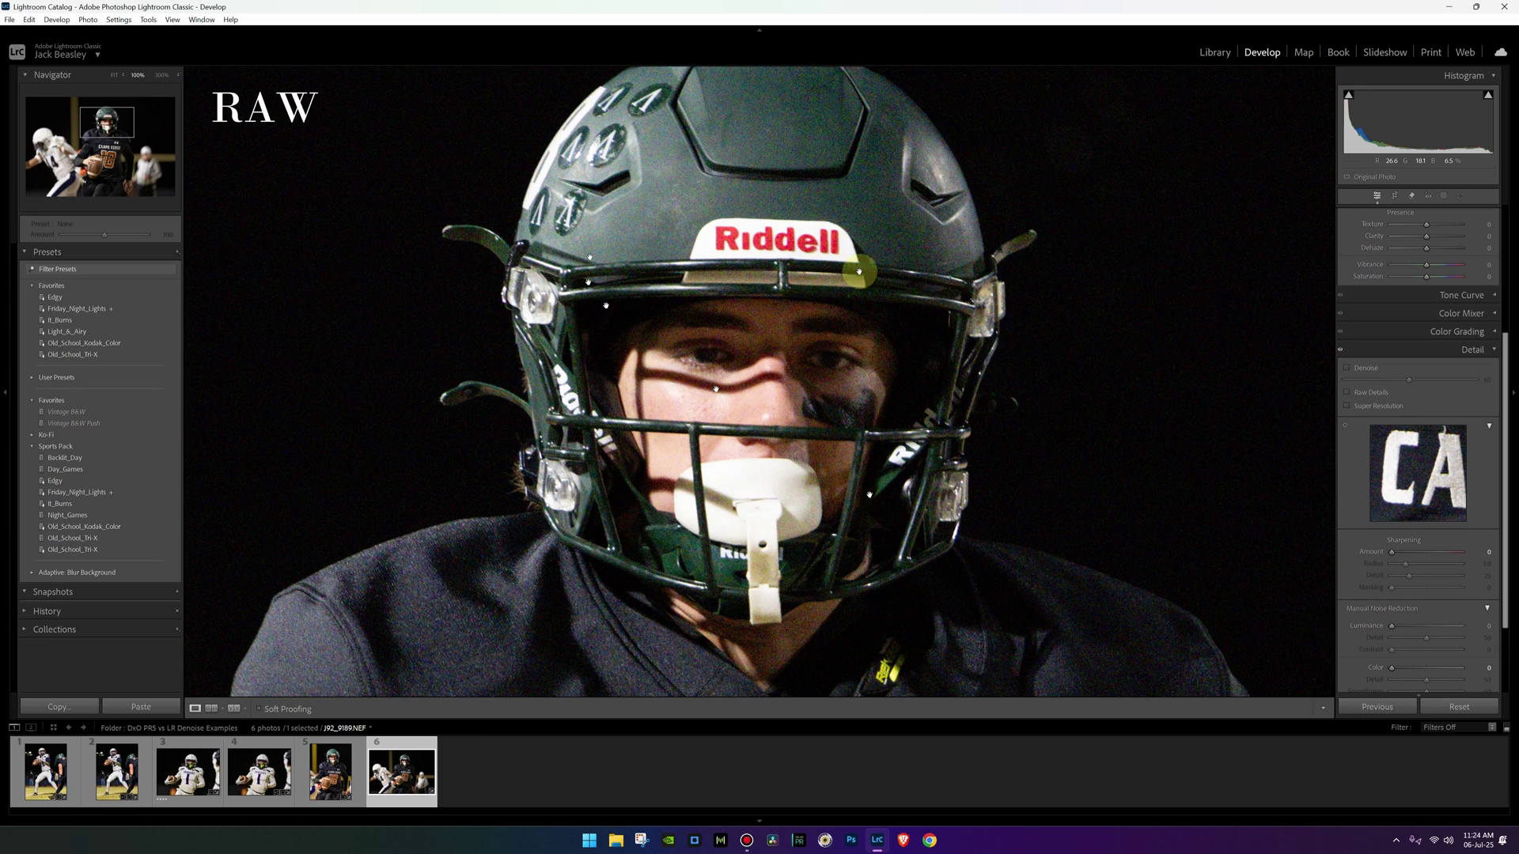
- Copy the previous photo's edits, set exposure to +0.73, apply Denoise, then view the DxO version
click(1377, 707)
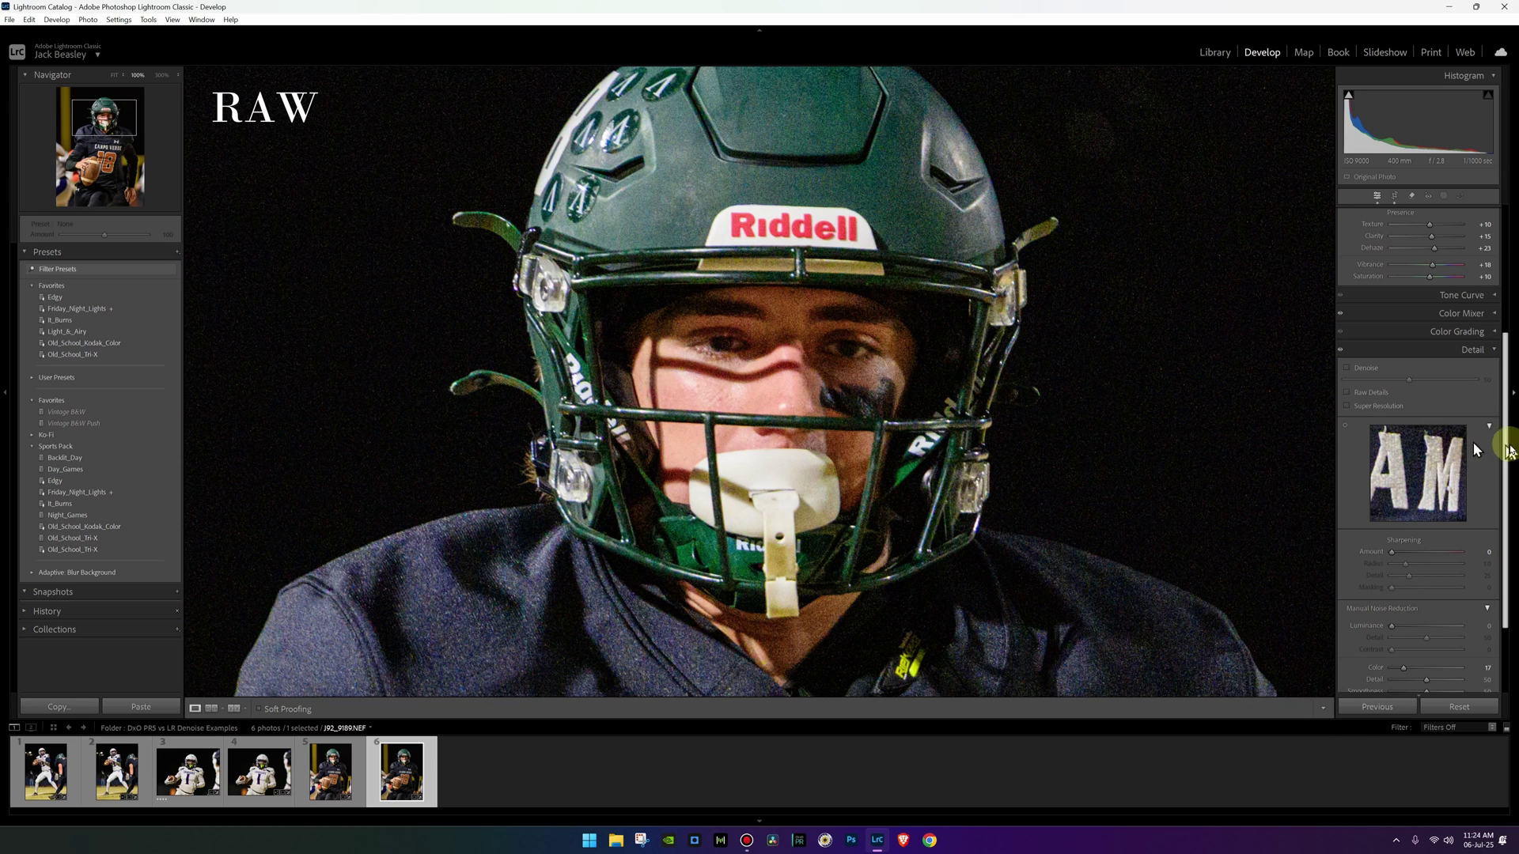
drag(1506, 449, 1432, 343)
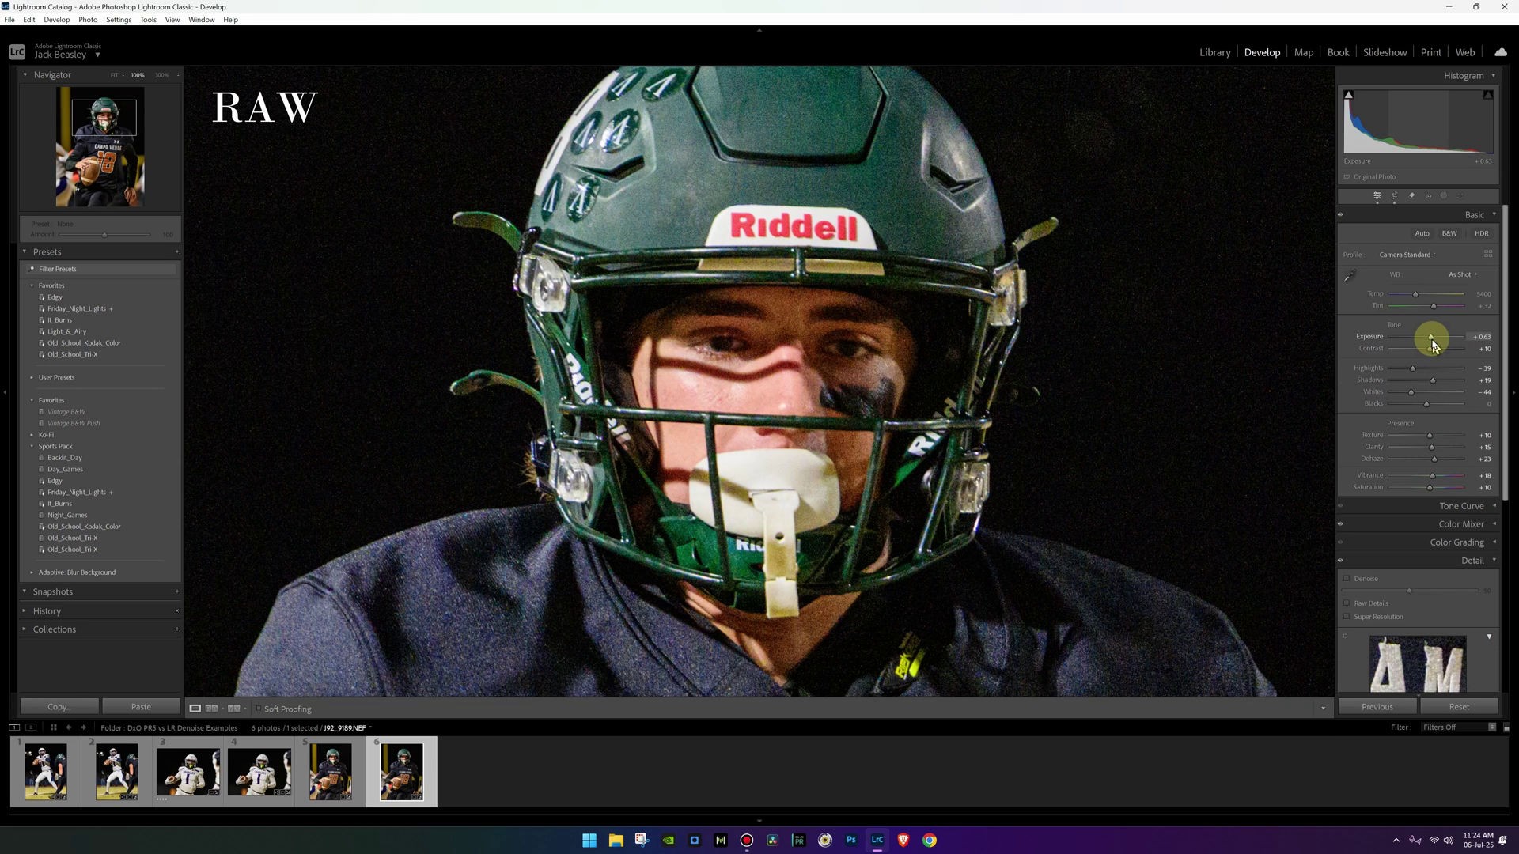
click(1344, 580)
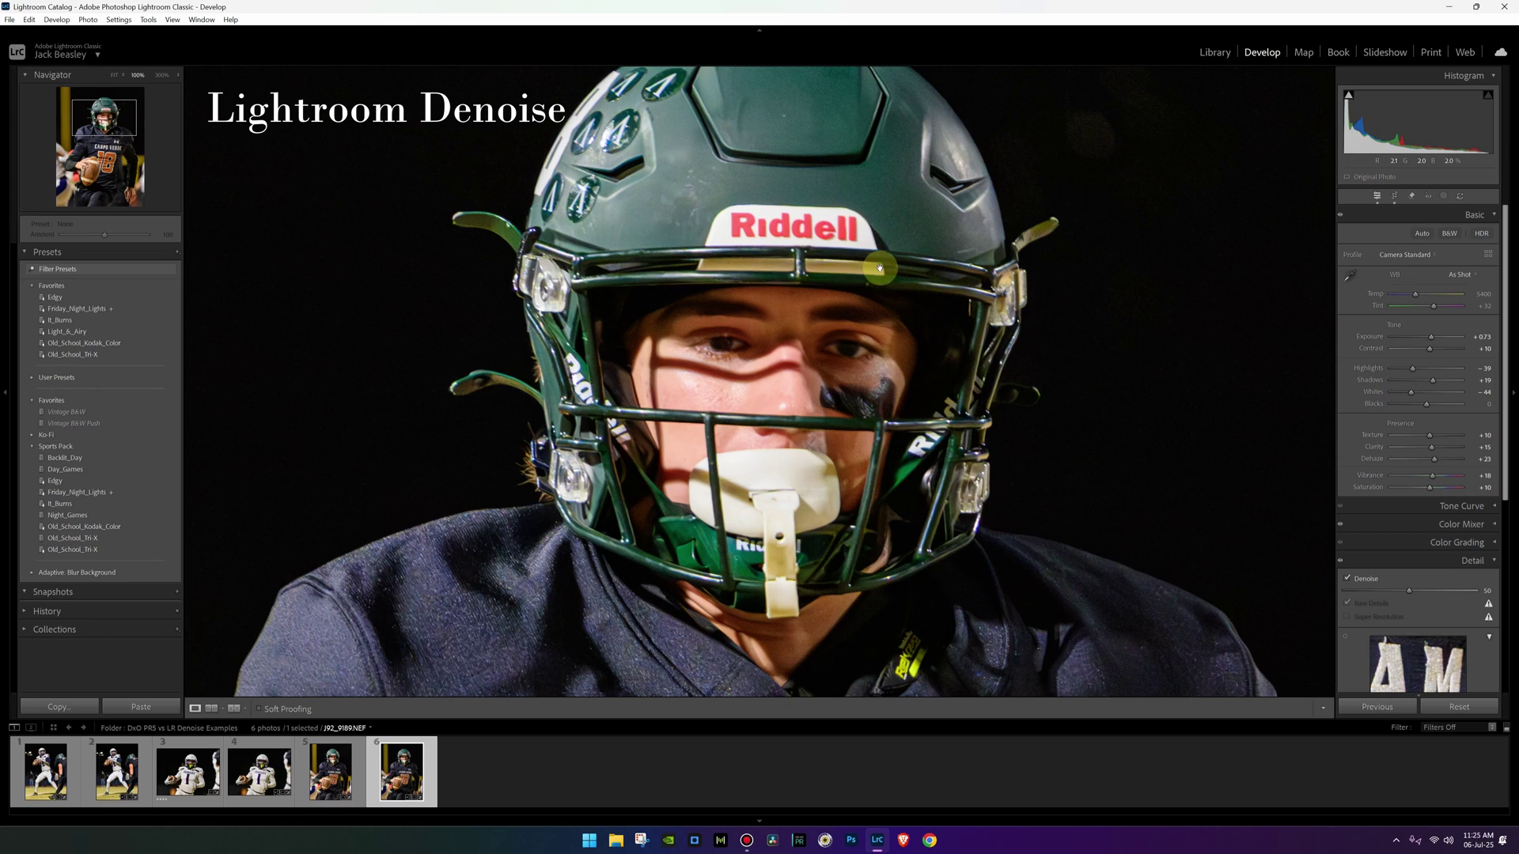
drag(842, 225, 839, 266)
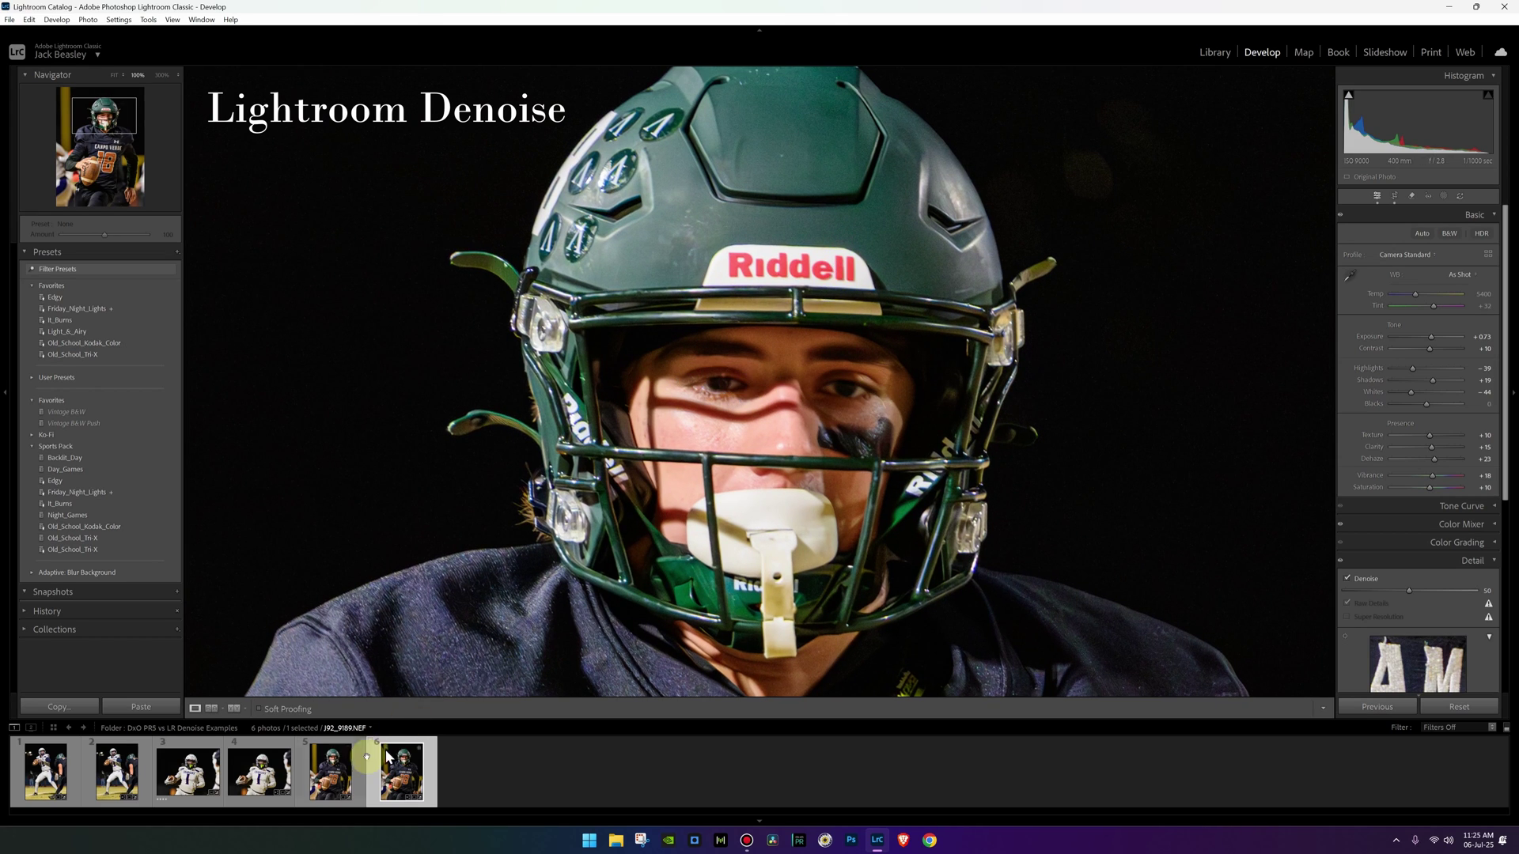
click(333, 779)
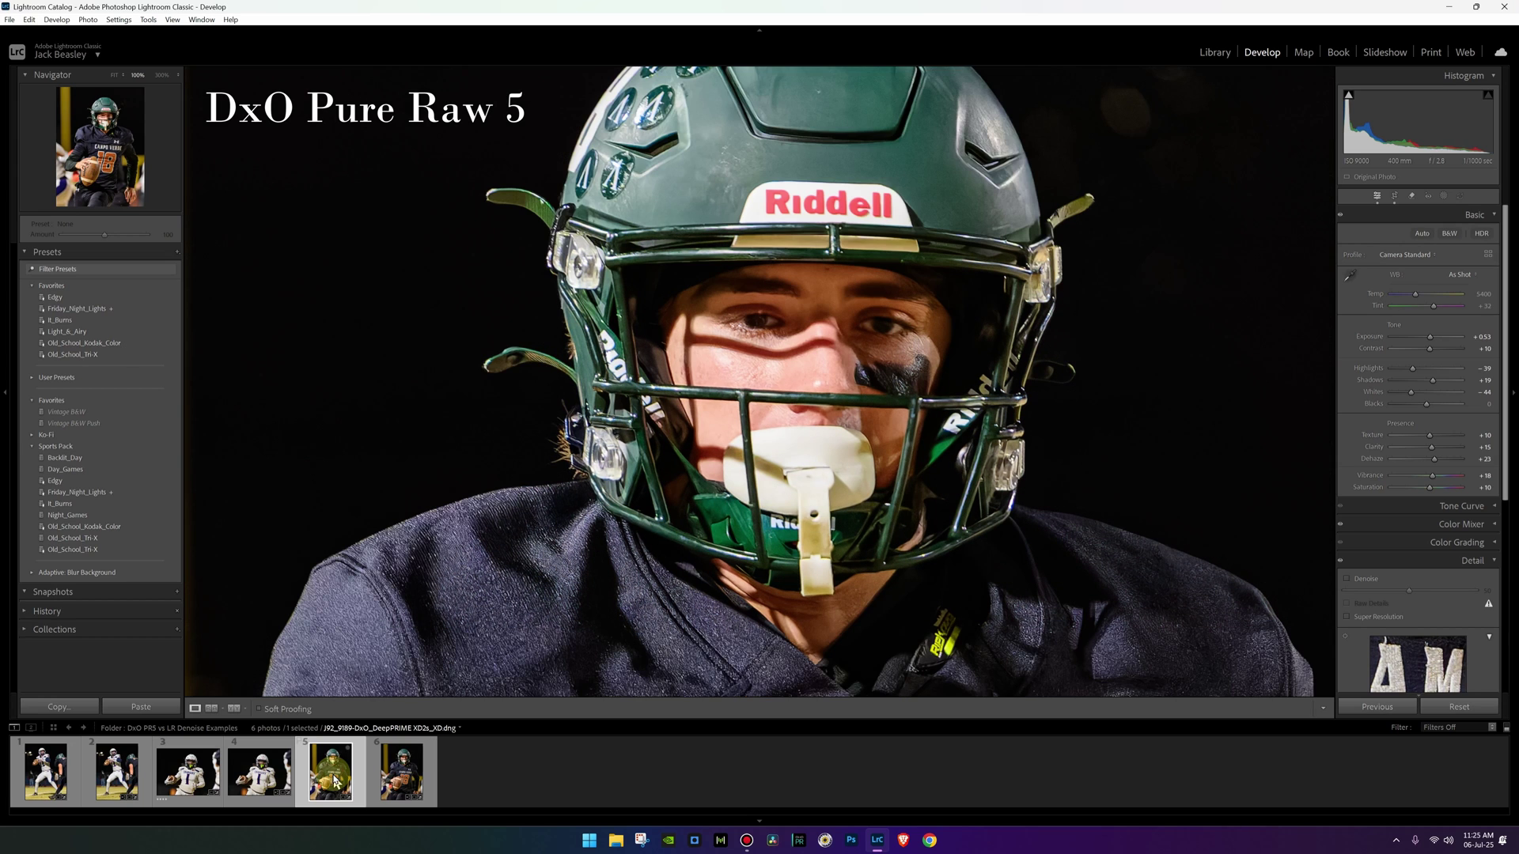
drag(857, 512, 857, 522)
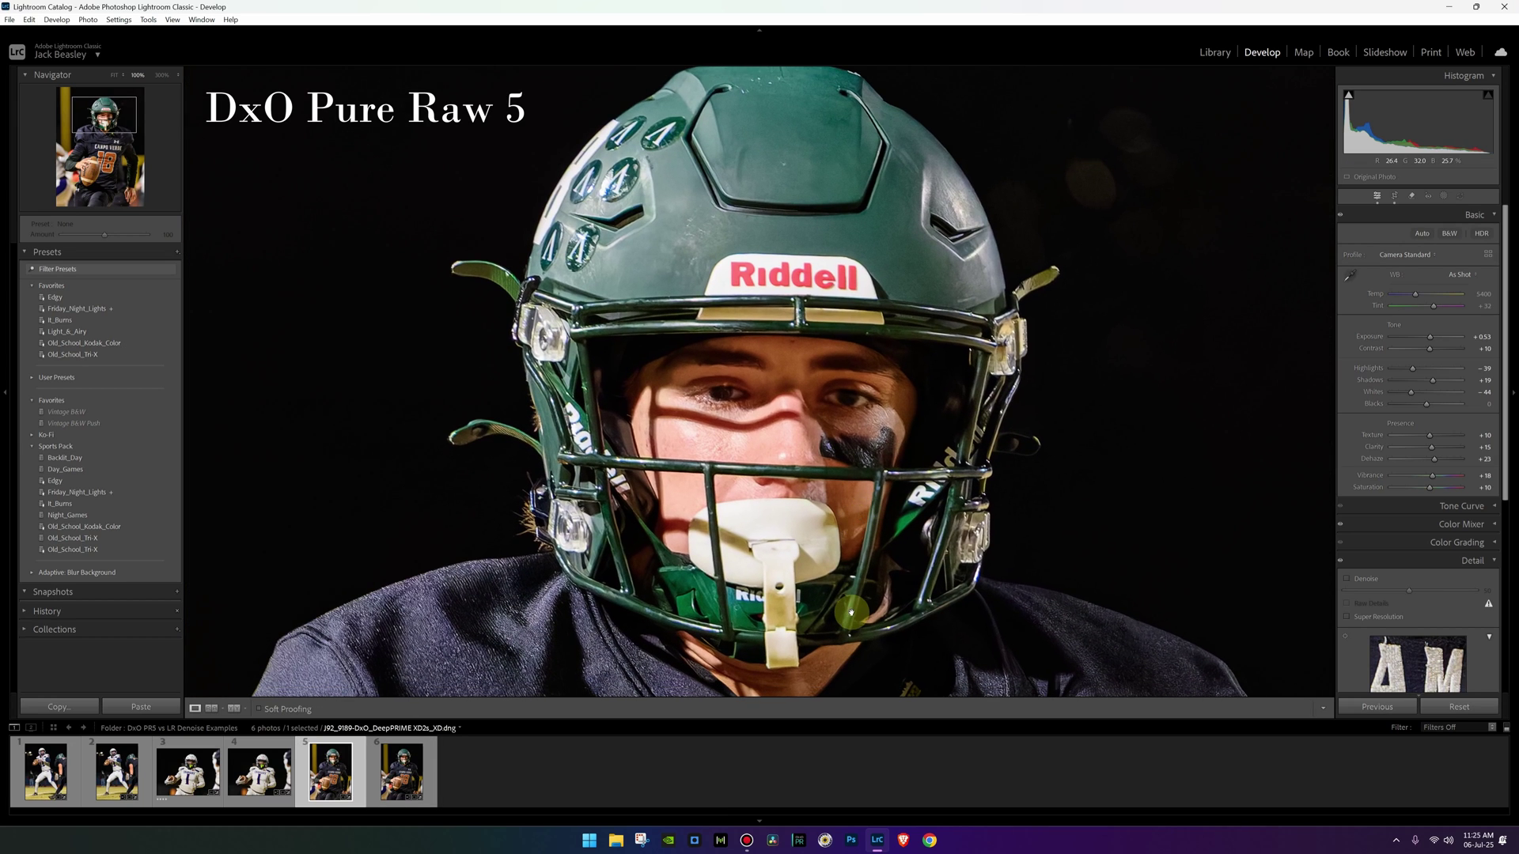
- At 100% zoom, give the Denoise version sharpening Amount 107 and Masking 80
click(399, 765)
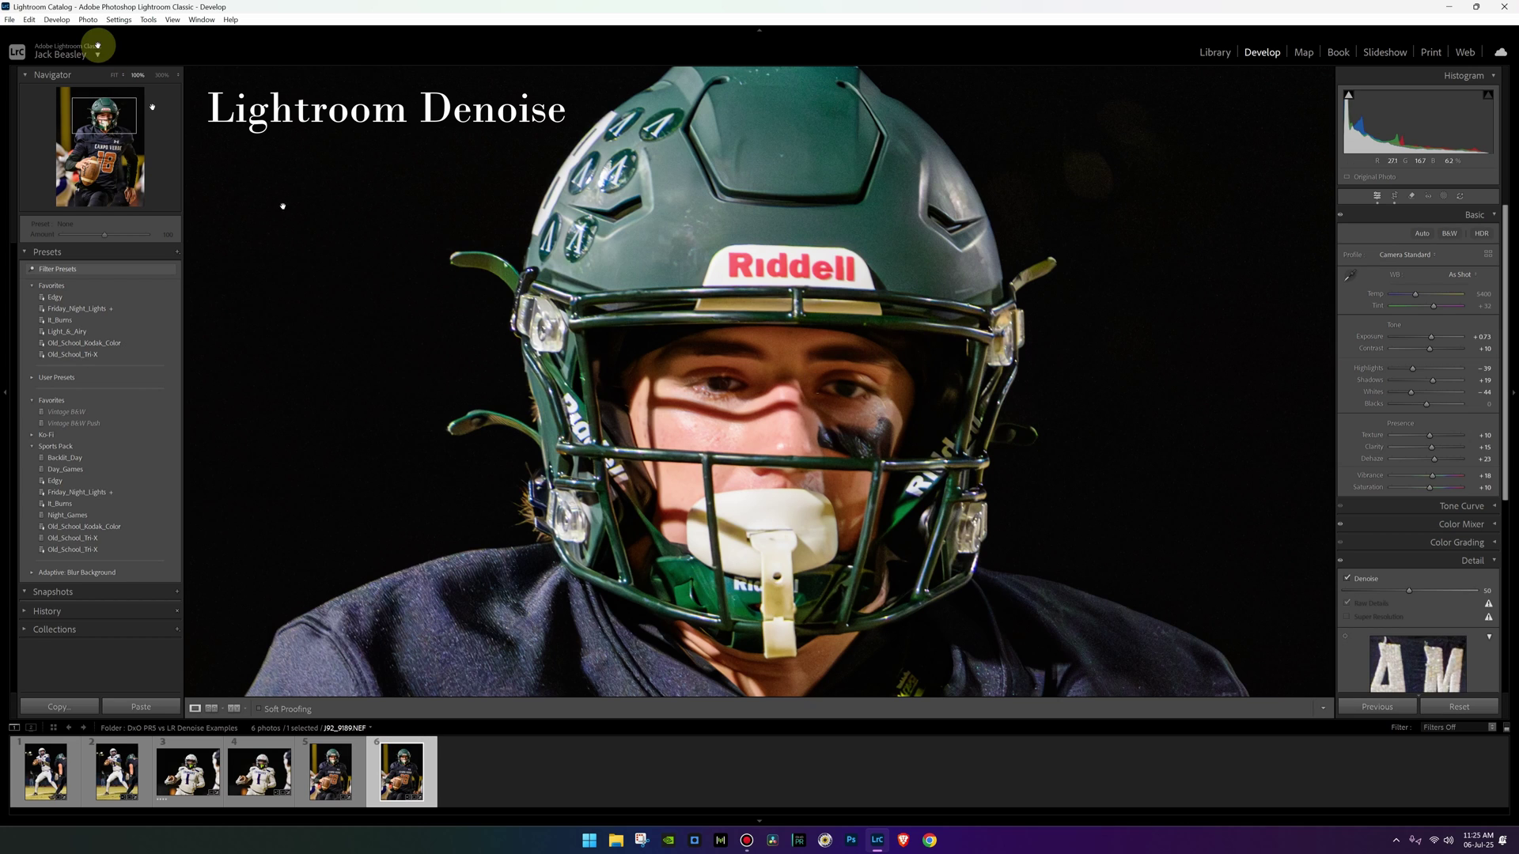
click(114, 75)
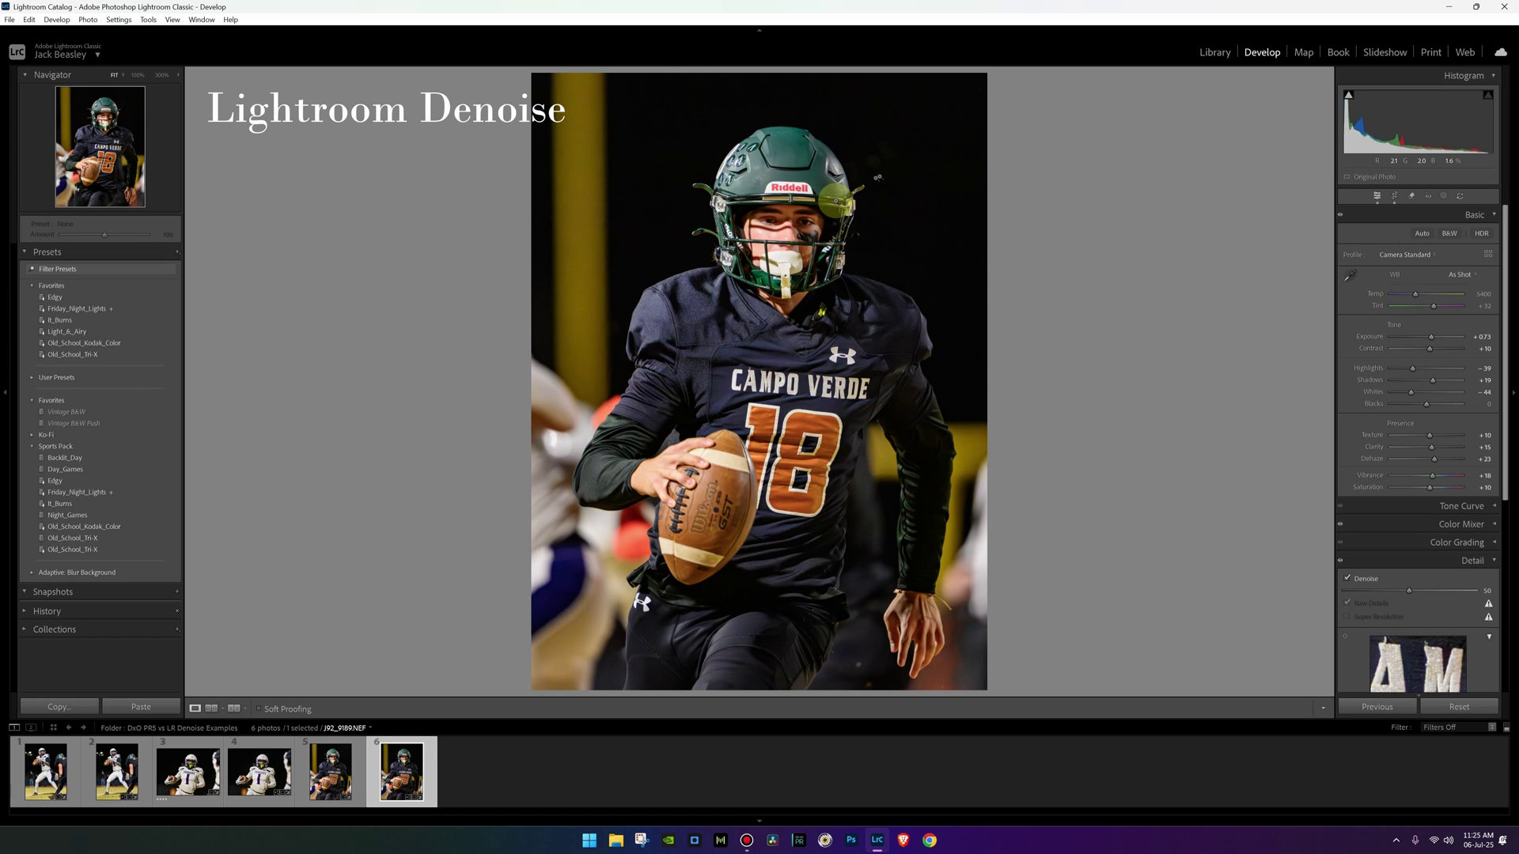
click(137, 75)
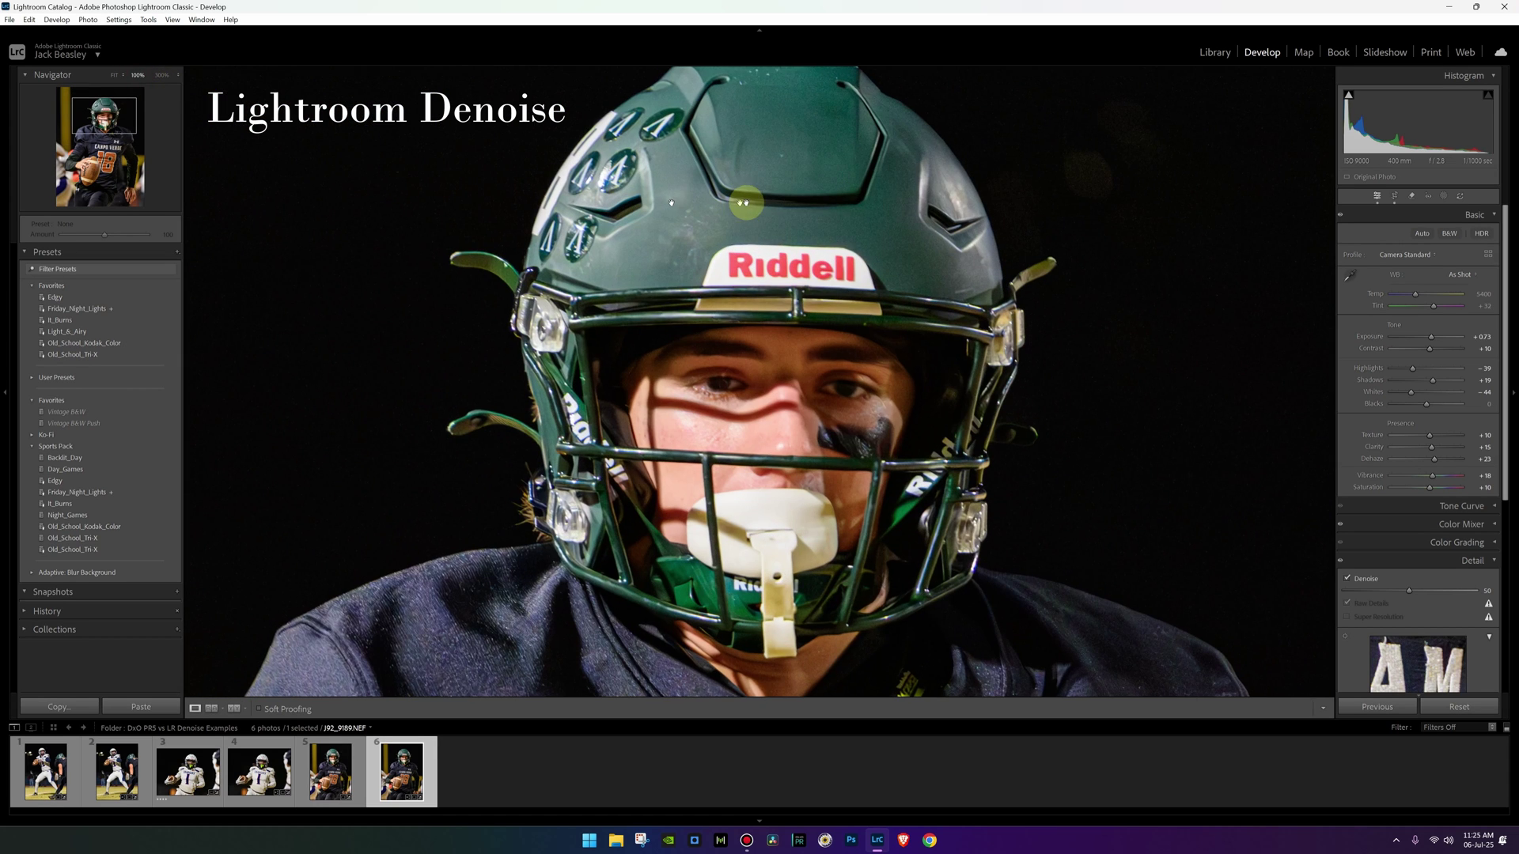
drag(882, 427, 916, 356)
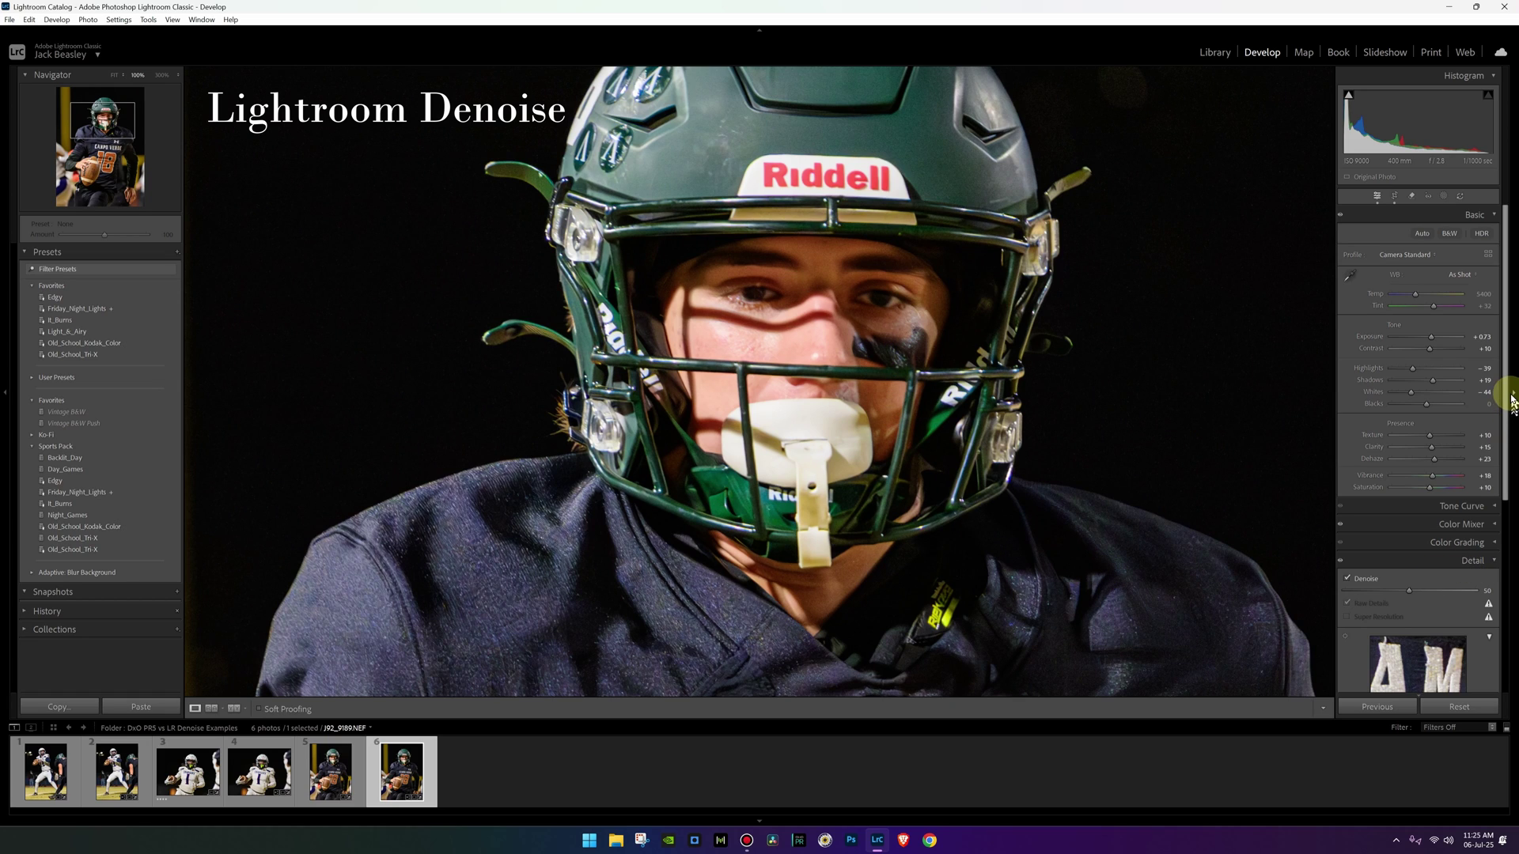
scroll(1491, 395, down, 5)
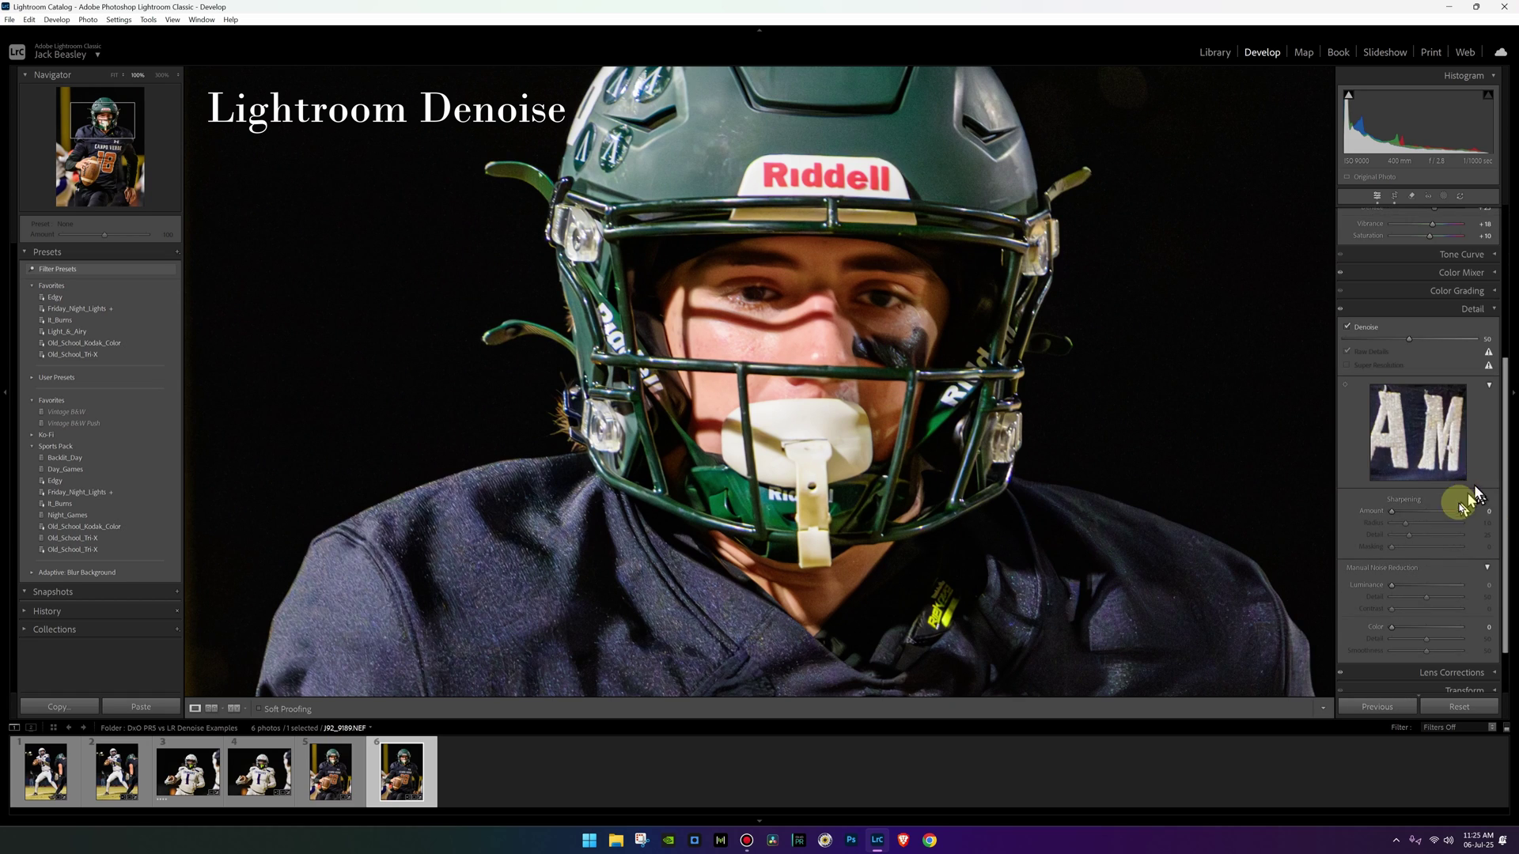
click(1442, 515)
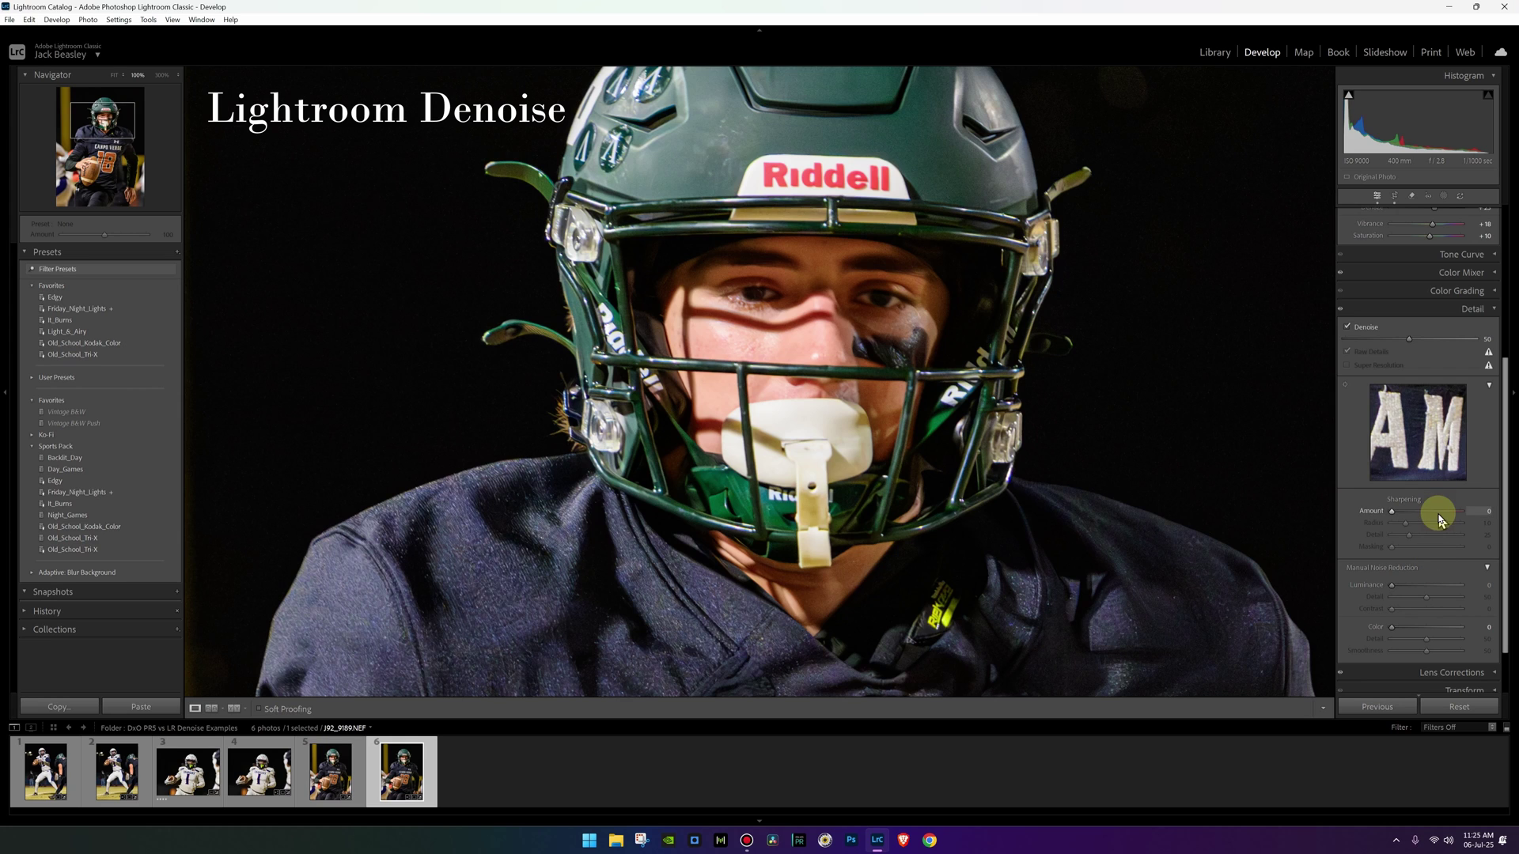
click(1445, 552)
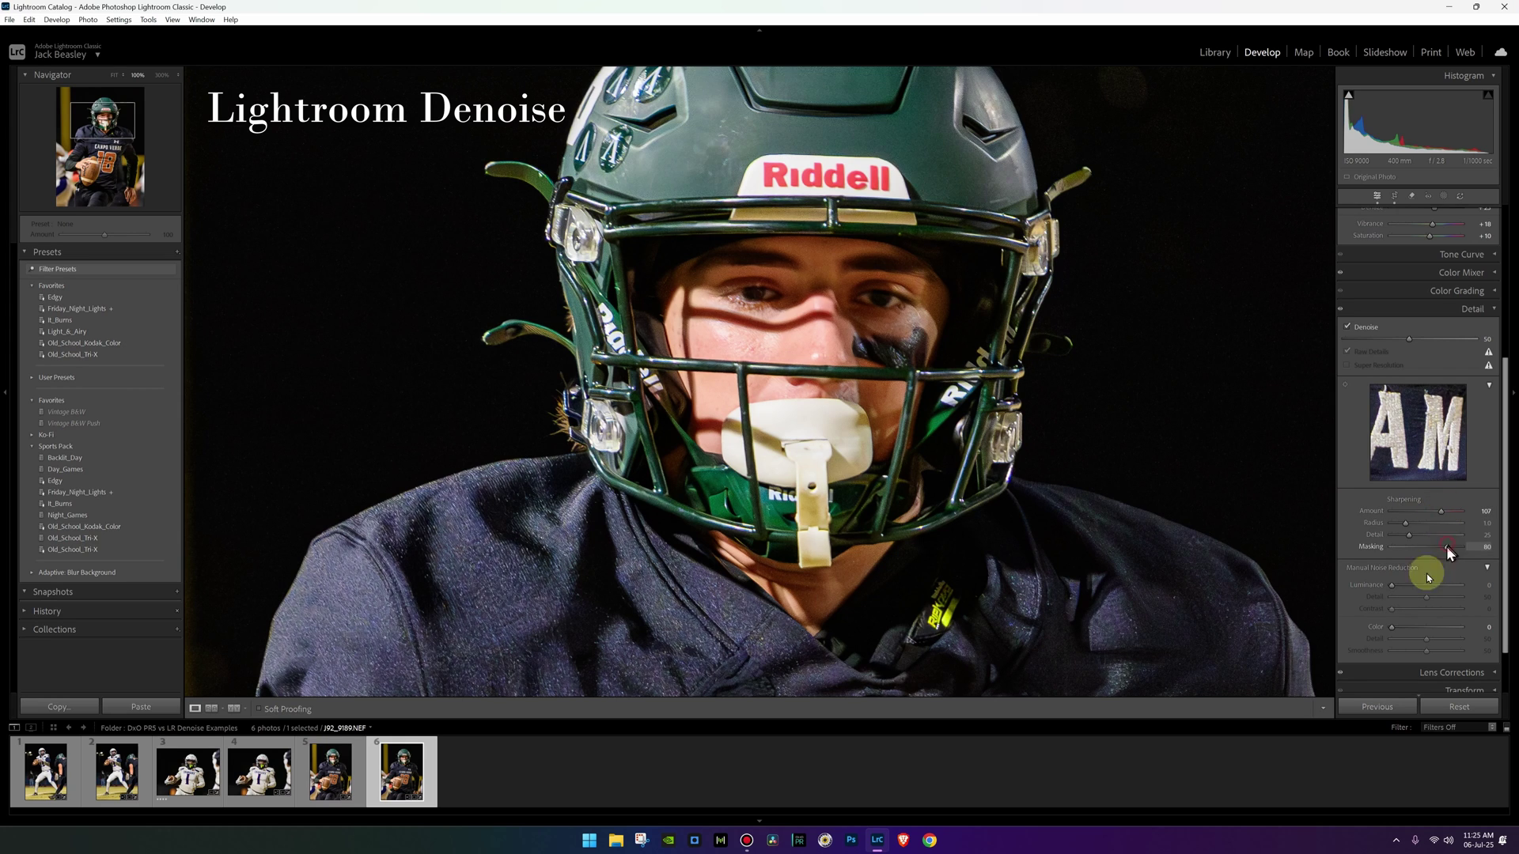
drag(839, 467, 693, 216)
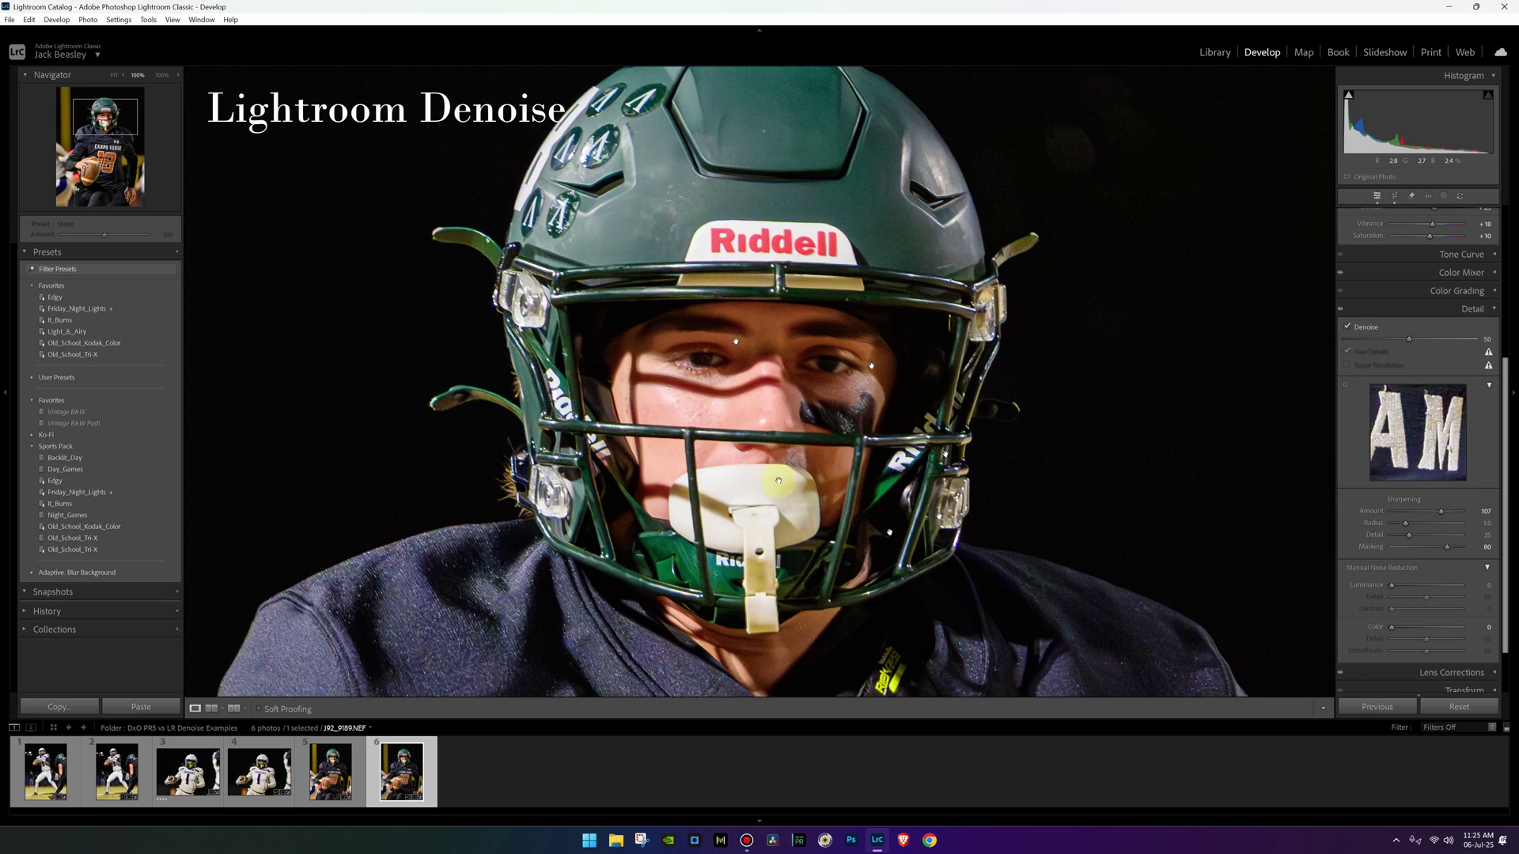
- Compare with the DxO PureRAW 5 version, then fit the whole denoised photo in view
click(333, 771)
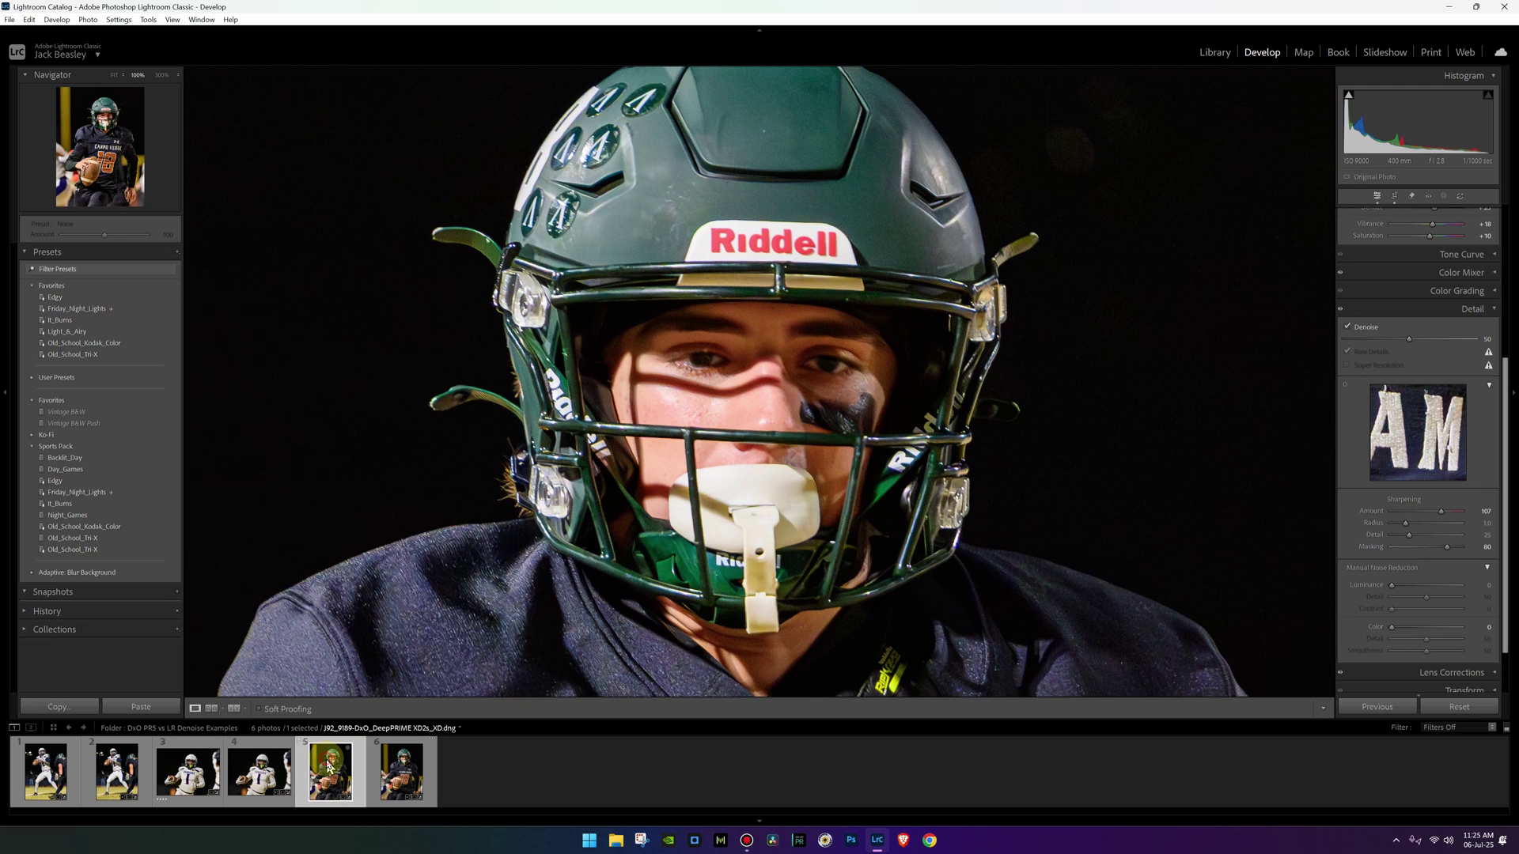
click(388, 781)
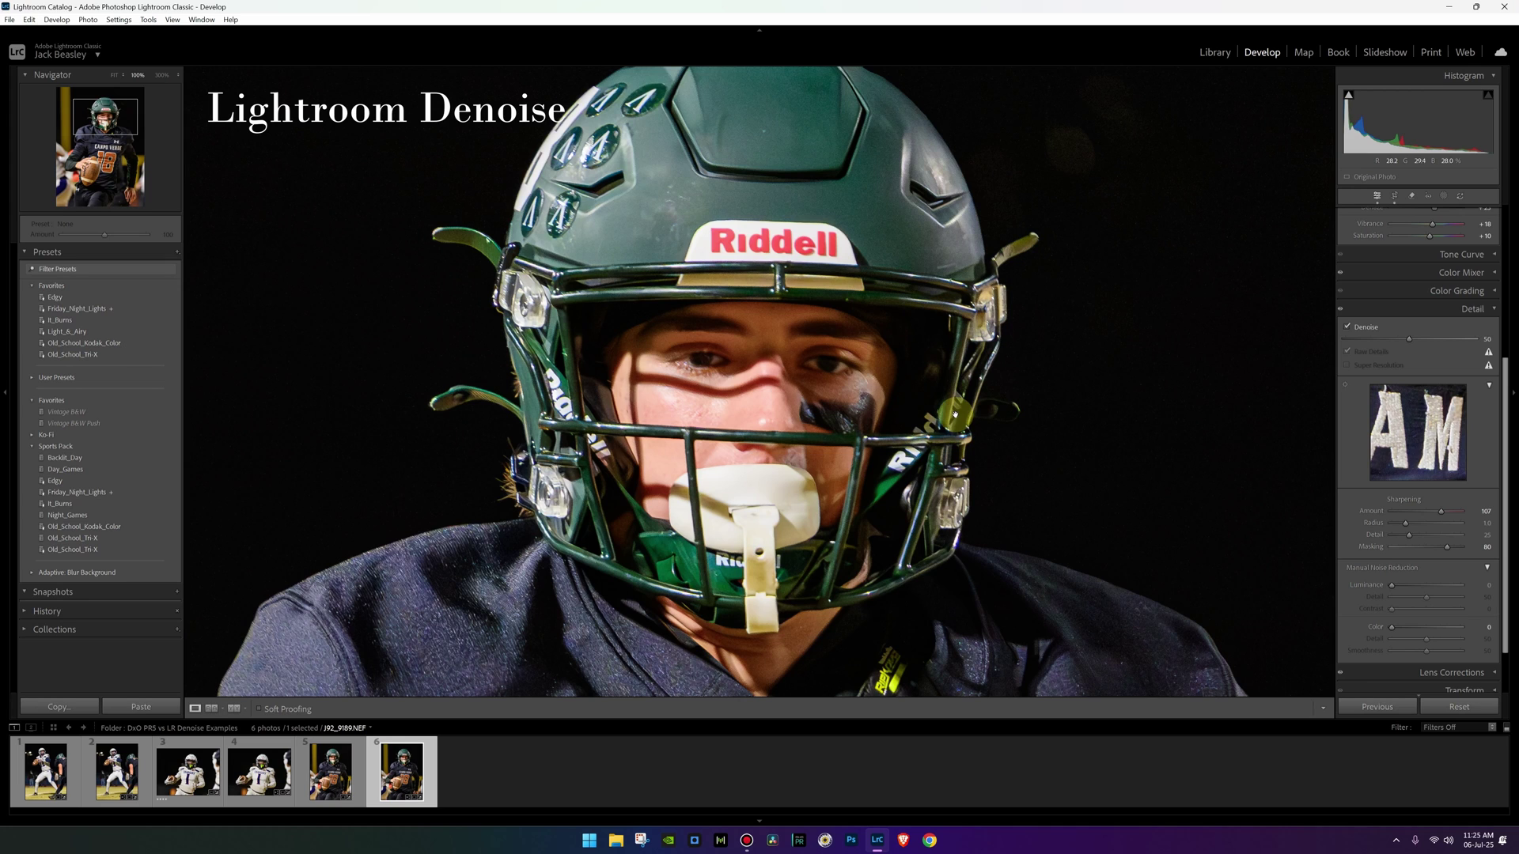
click(111, 76)
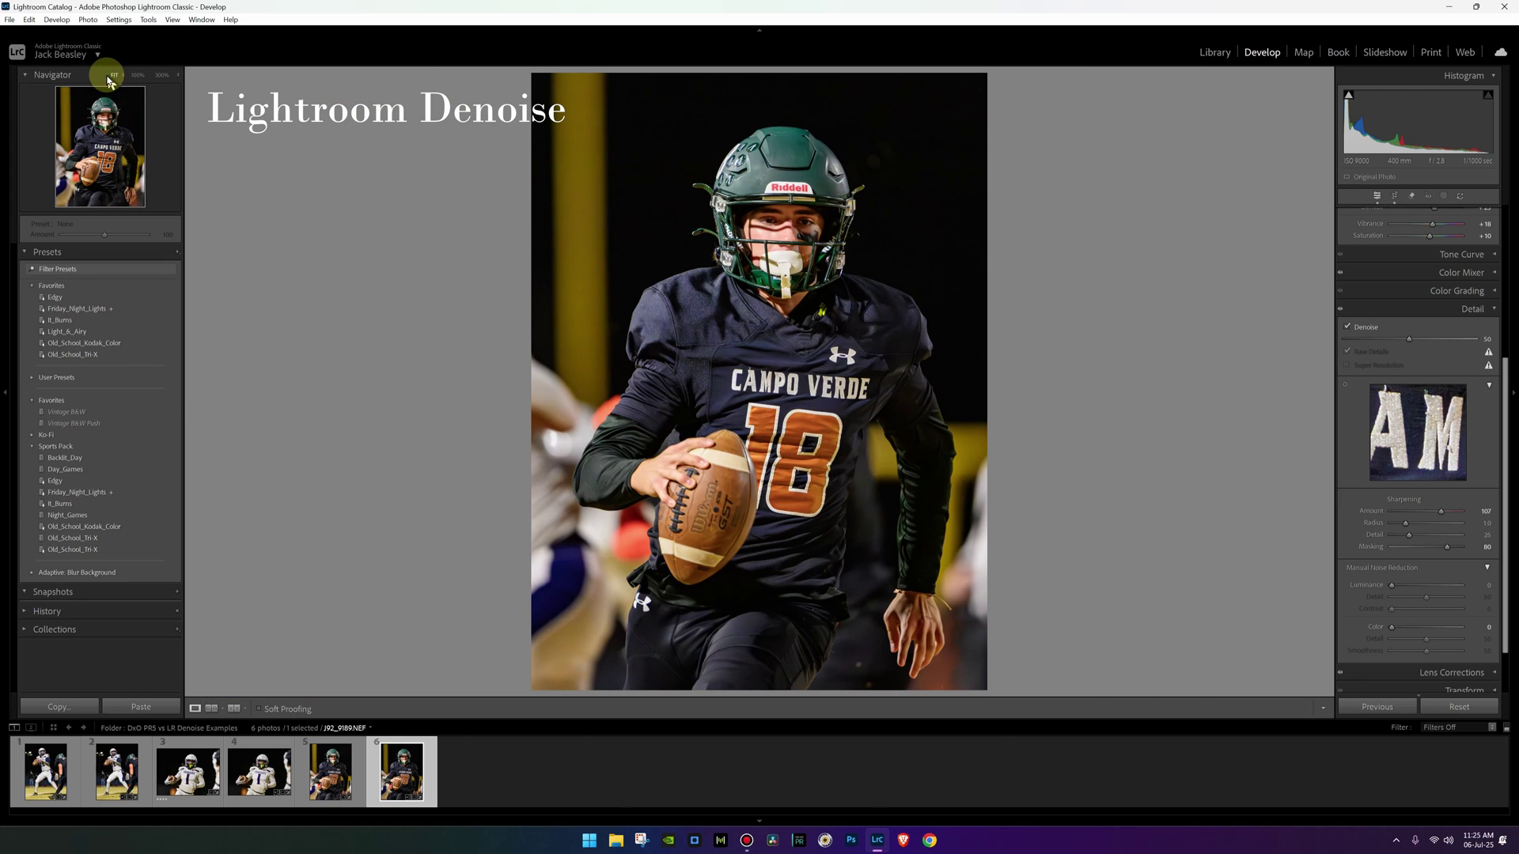